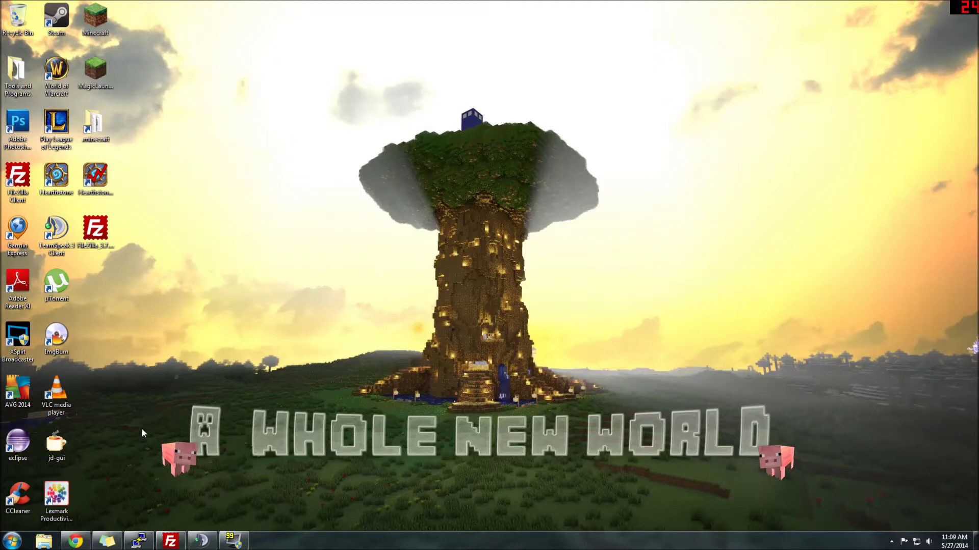
Step: Switch to Chrome, go to the Pixelmon downloads page and open the Forge link for version 3.0.4 in a new tab
mouse_move(78, 543)
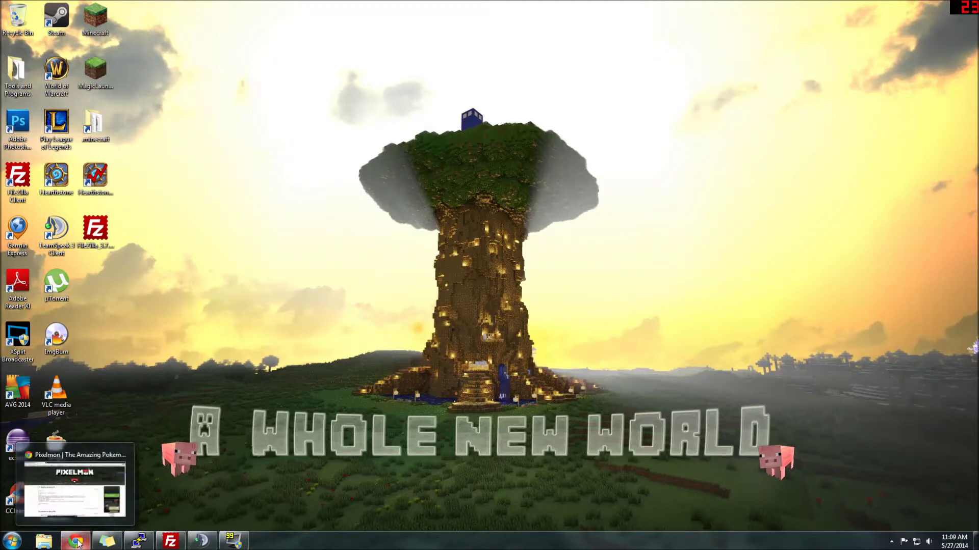
left_click(76, 542)
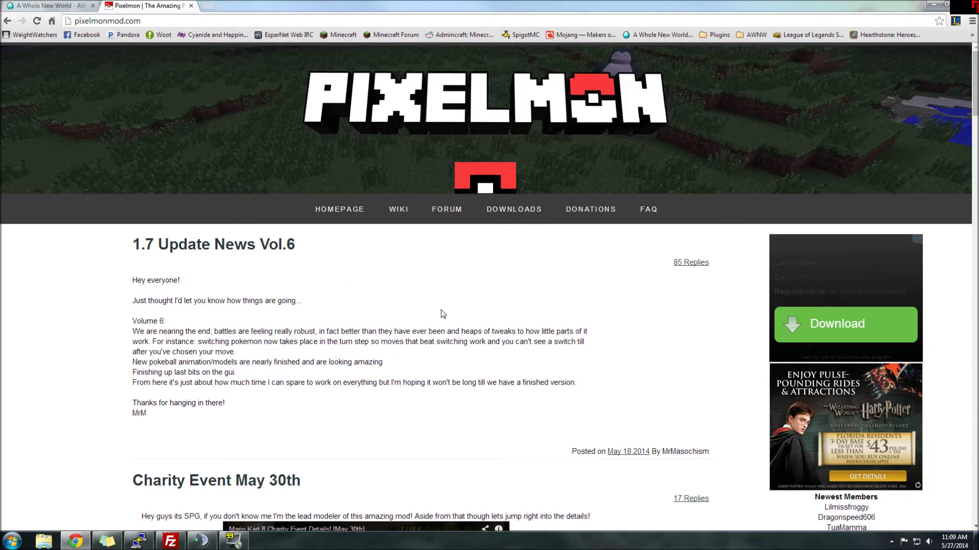
left_click(512, 211)
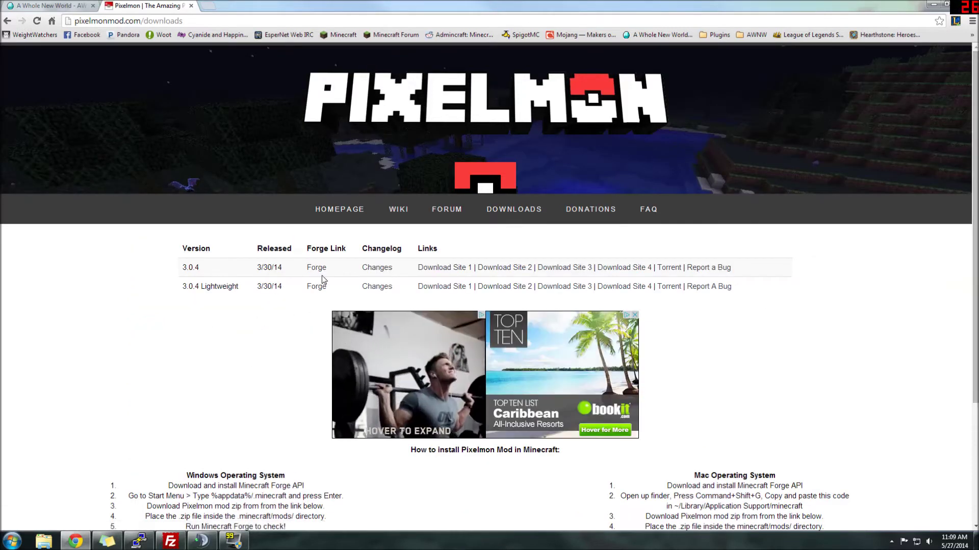
right_click(318, 270)
left_click(358, 276)
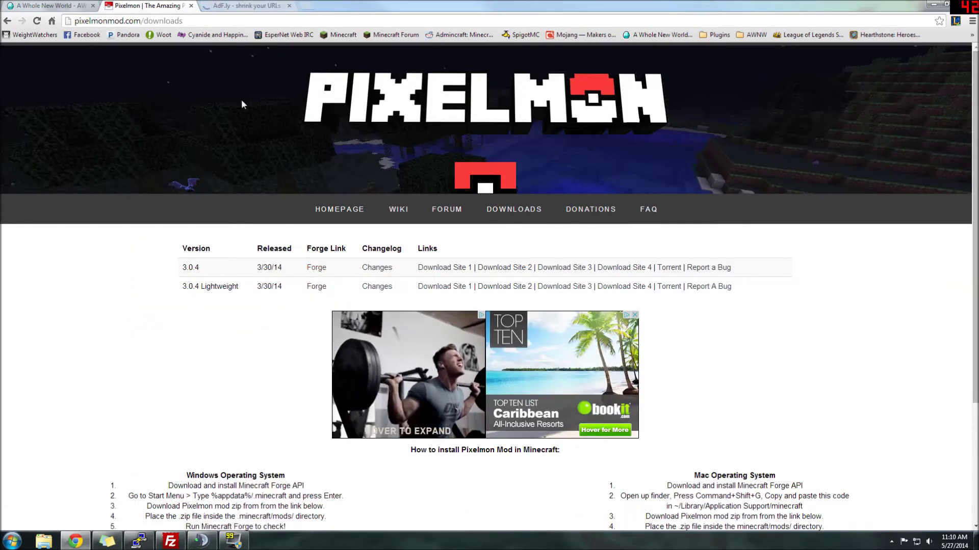
left_click(247, 5)
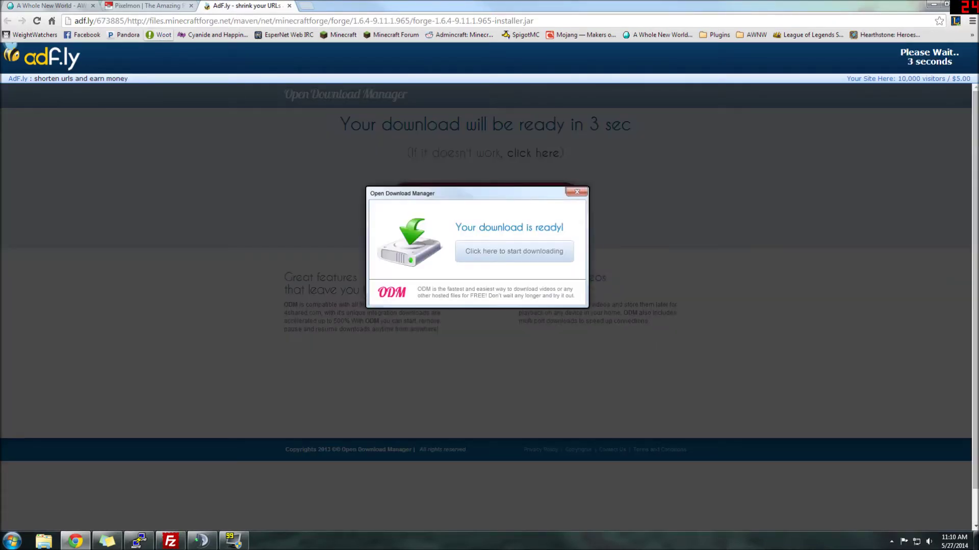
Step: Open Download Site 1 for Pixelmon 3.0.4, then skip the ad on the Forge page and keep the downloaded installer jar
left_click(149, 6)
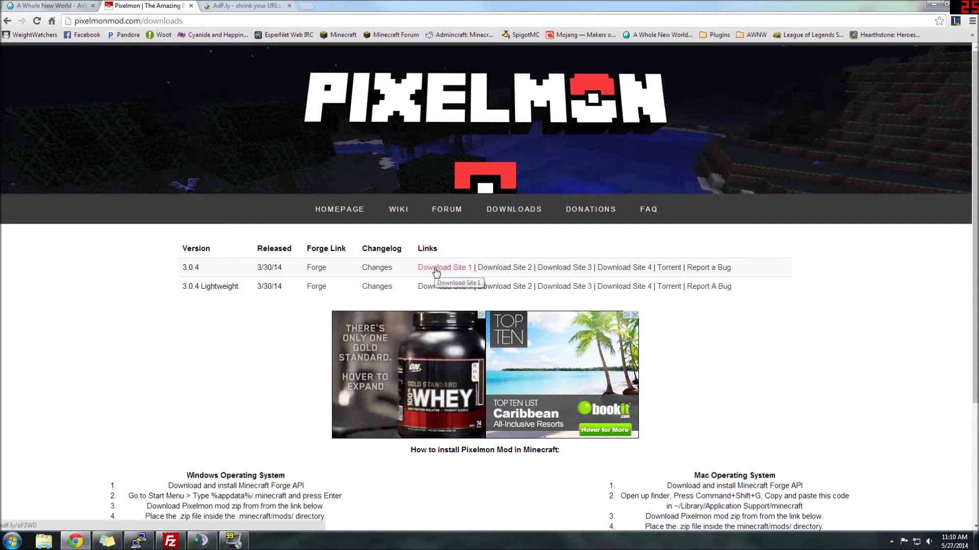
left_click(436, 267)
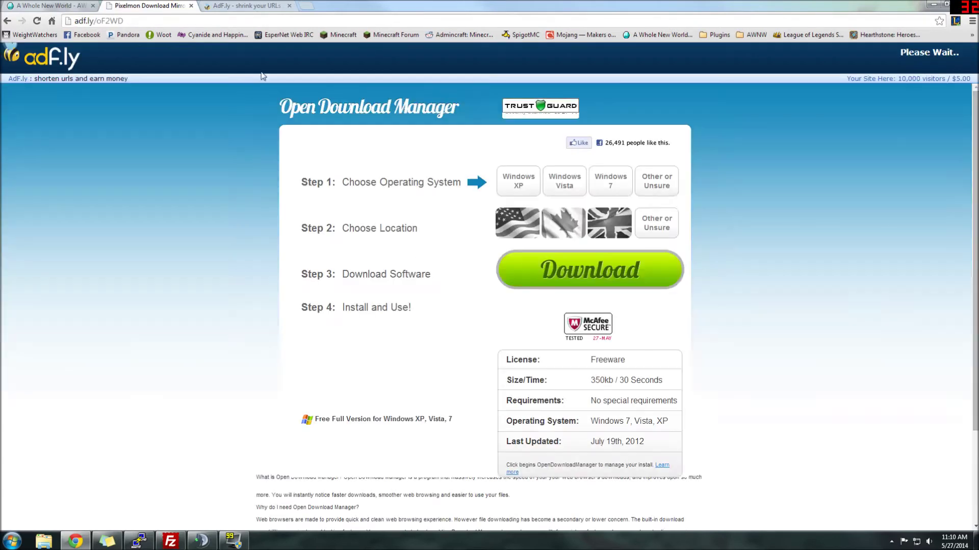
left_click(245, 6)
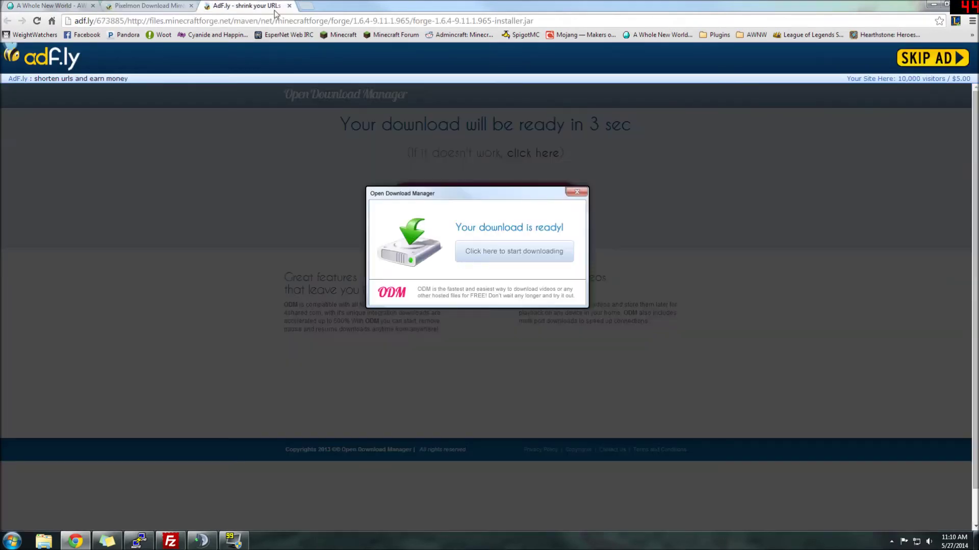
left_click(909, 60)
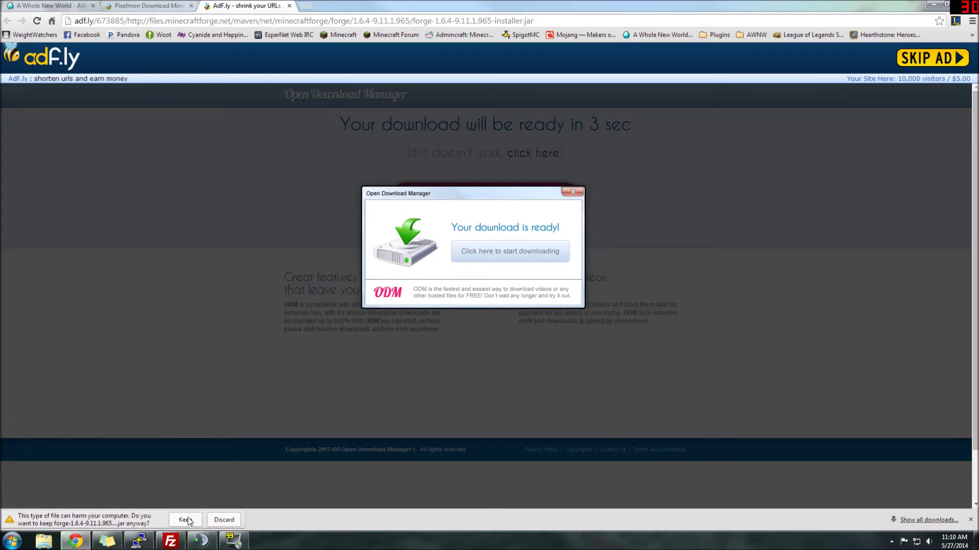
left_click(185, 520)
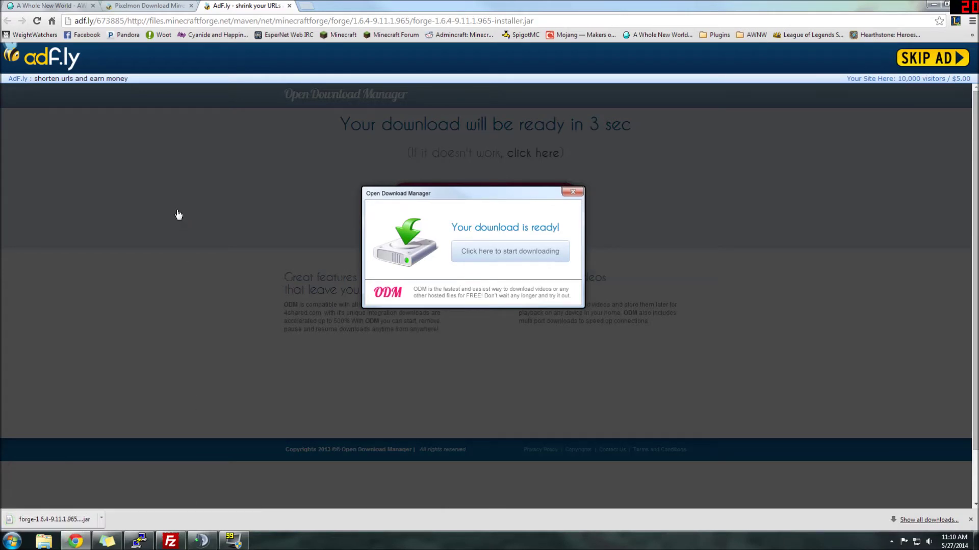
Step: Download Pixelmon 3.0.4 from the mirror page and close the Forge ad tab
left_click(163, 5)
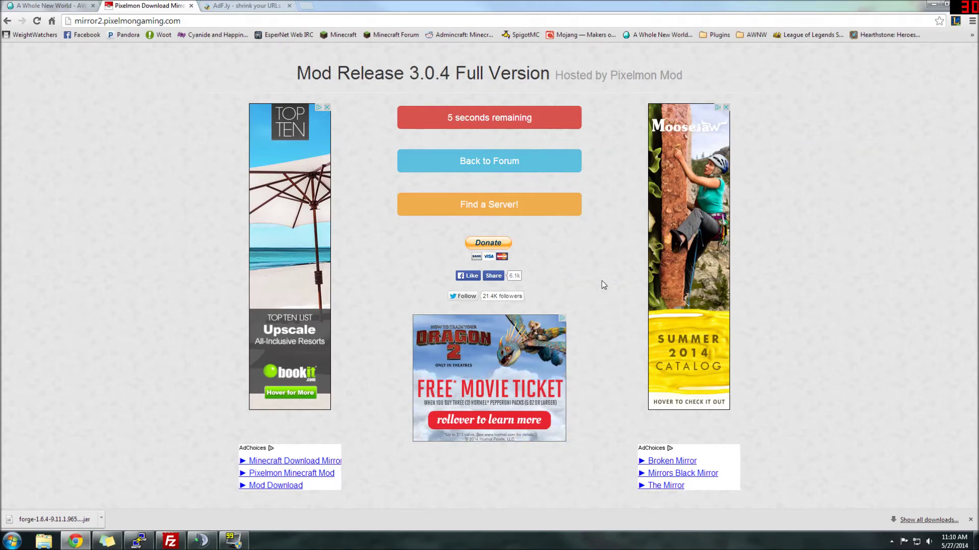
left_click(487, 115)
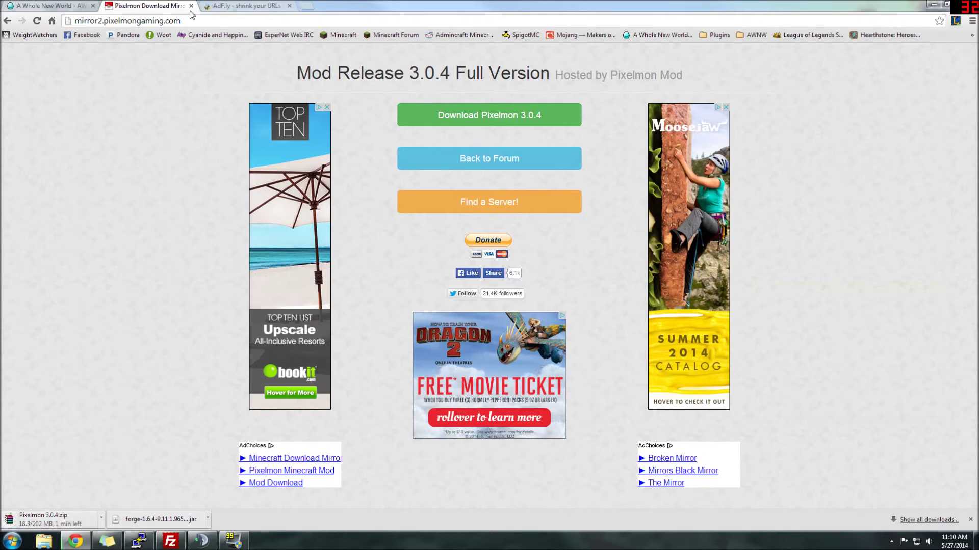
left_click(288, 5)
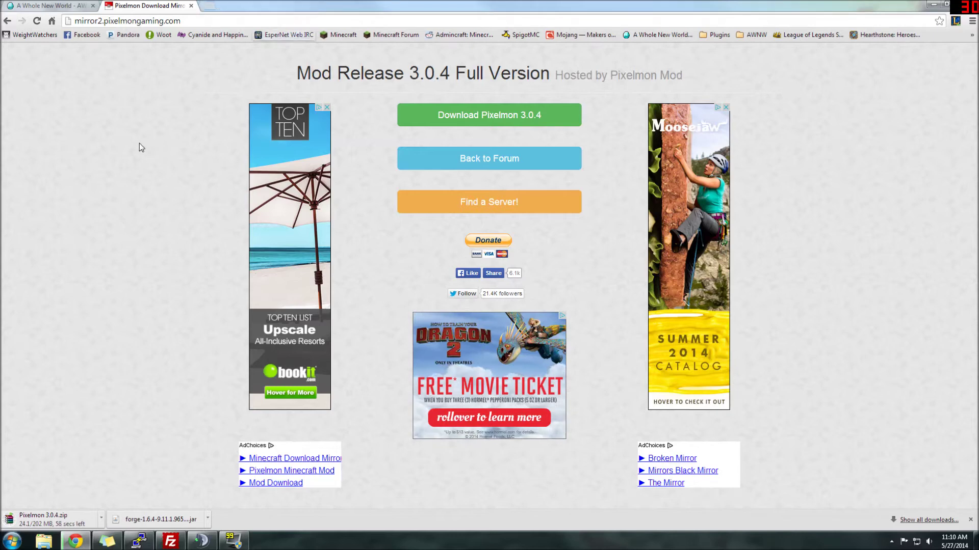
Step: Return from the mirror to the Pixelmon downloads page, leaving the ad page, and minimize the browser
key("BackSpace")
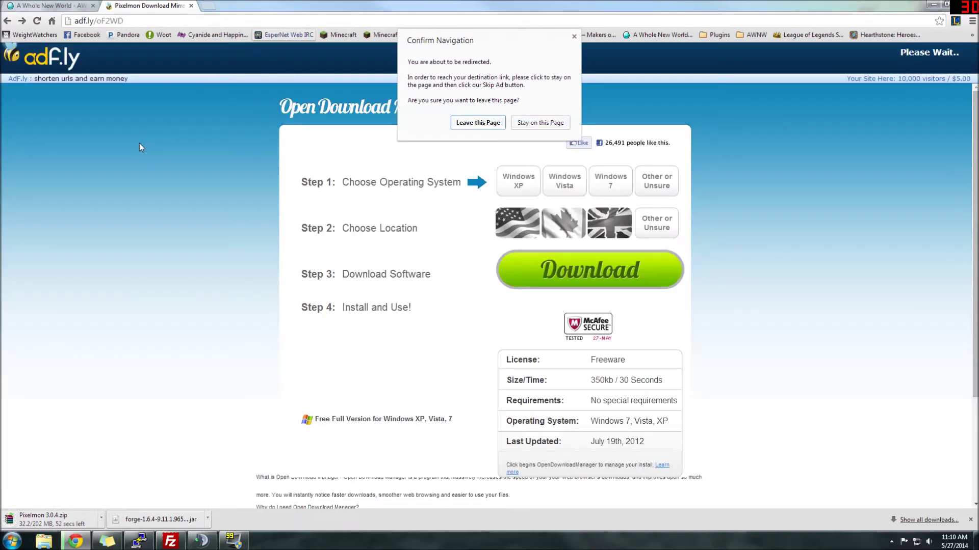
left_click(486, 132)
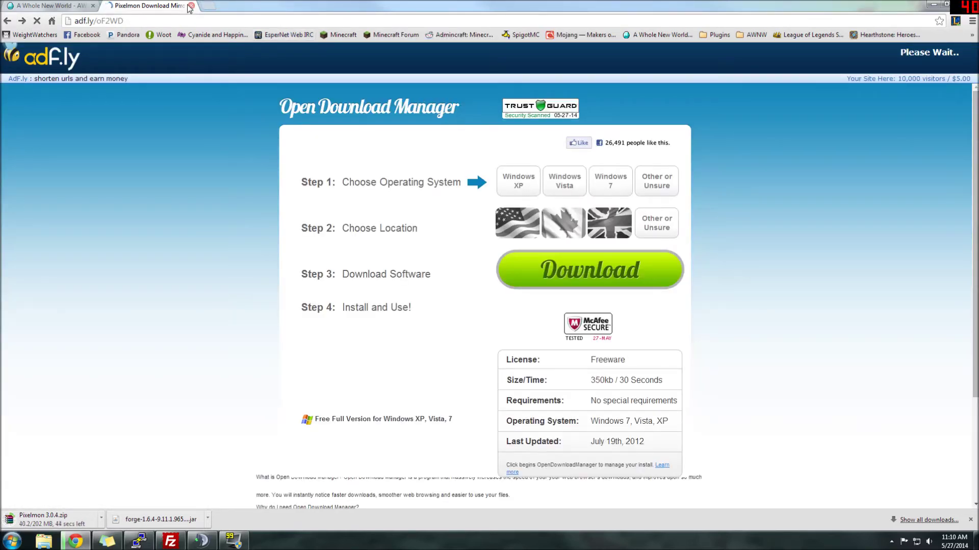
key("BackSpace")
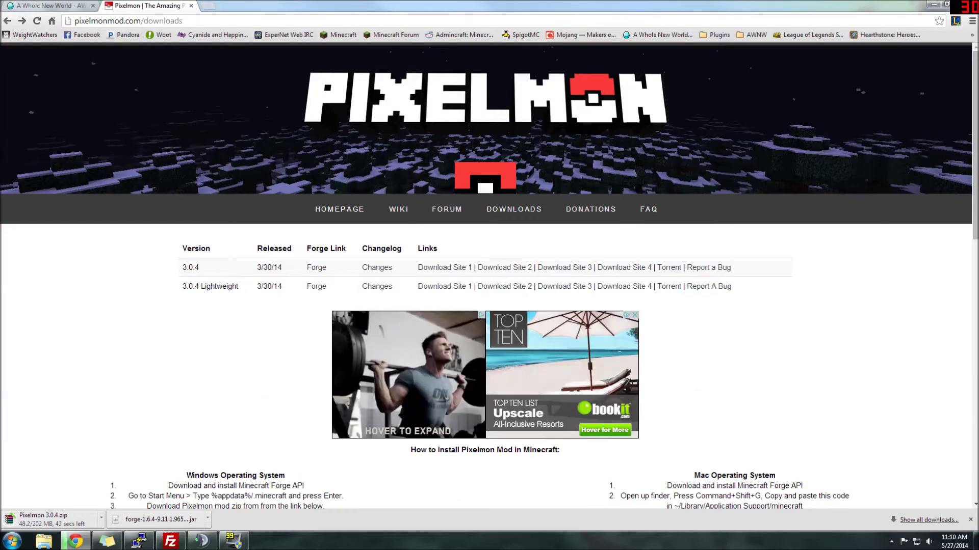
left_click(934, 4)
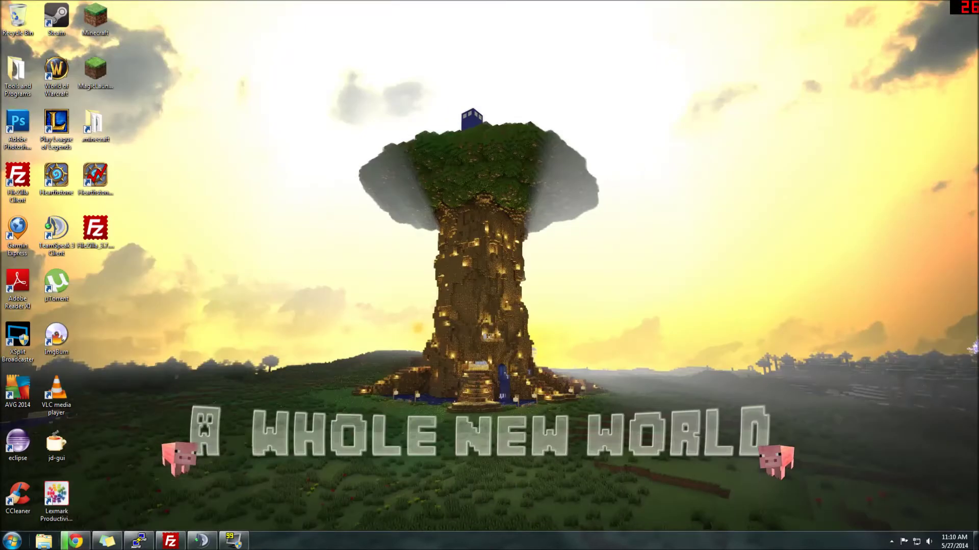
Step: Open the Downloads folder in Windows Explorer and locate the Forge installer and the unfinished Pixelmon download
left_click(44, 541)
left_click(304, 177)
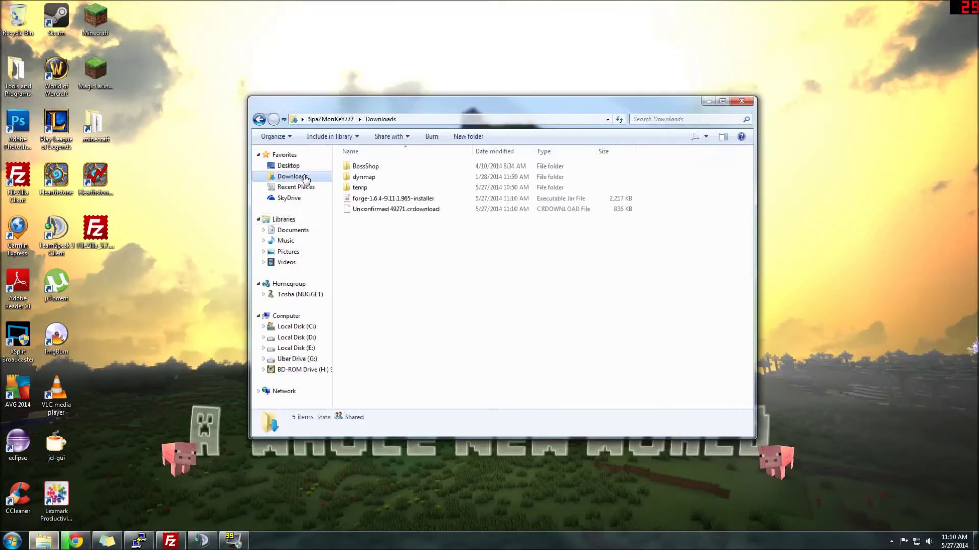
left_click(392, 200)
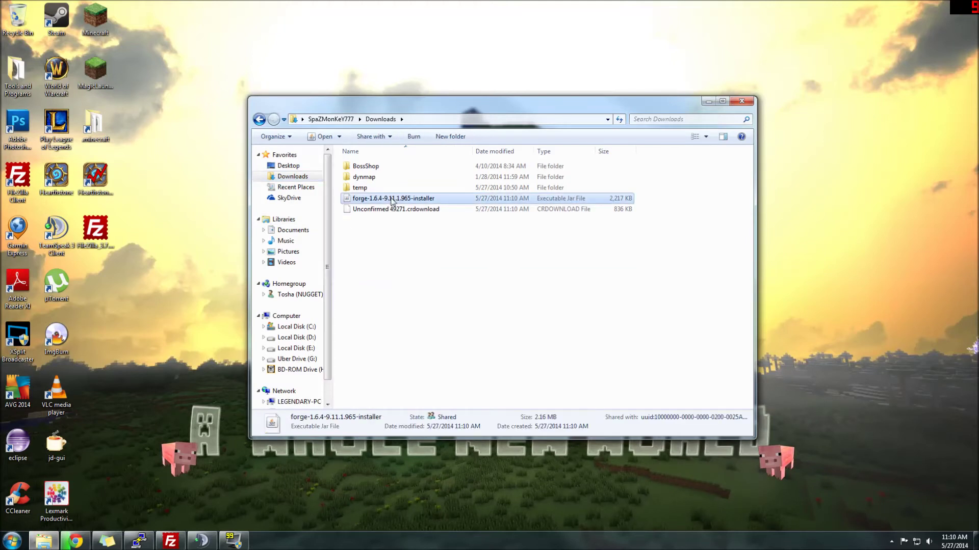
left_click(410, 254)
left_click(392, 211)
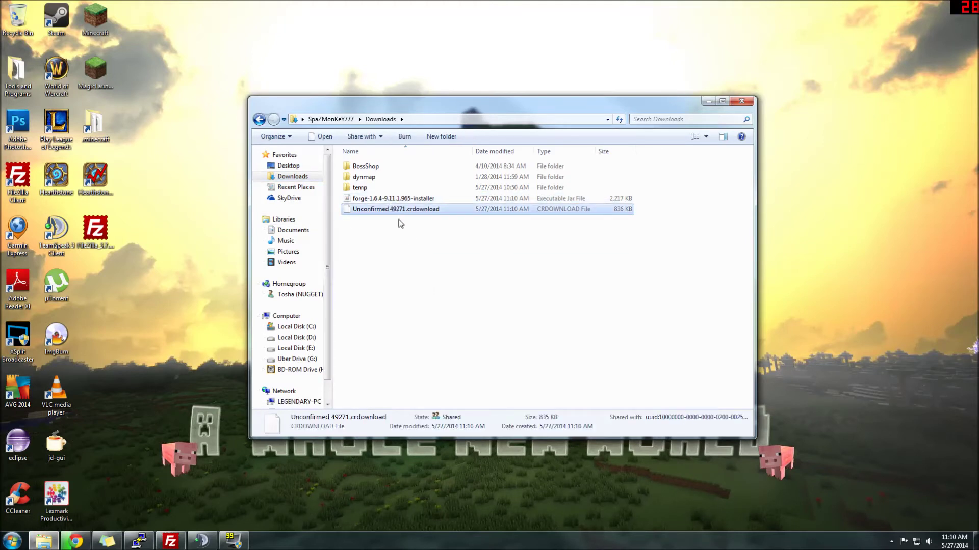
left_click(410, 251)
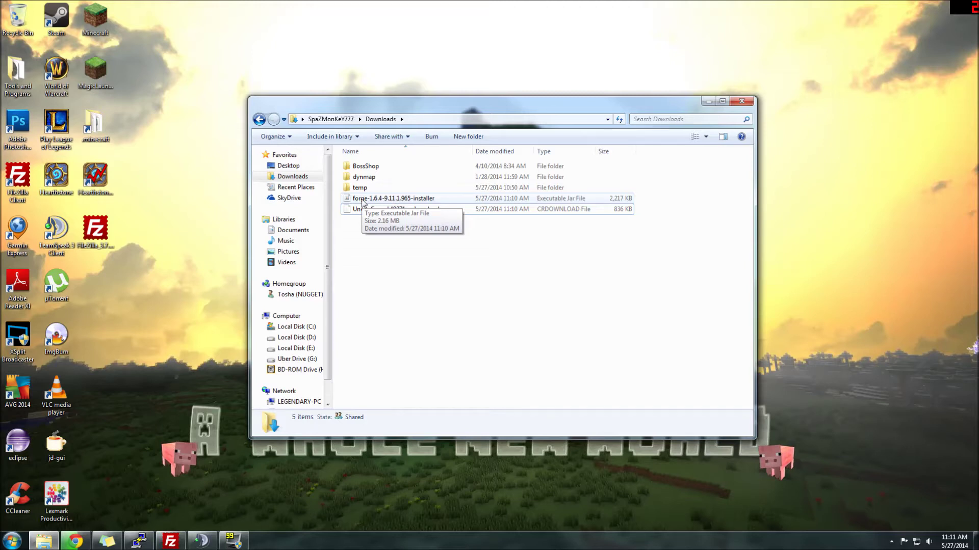
Step: Run forge-1.6.4-9.11.1.965-installer and install the Forge client
double_click(363, 199)
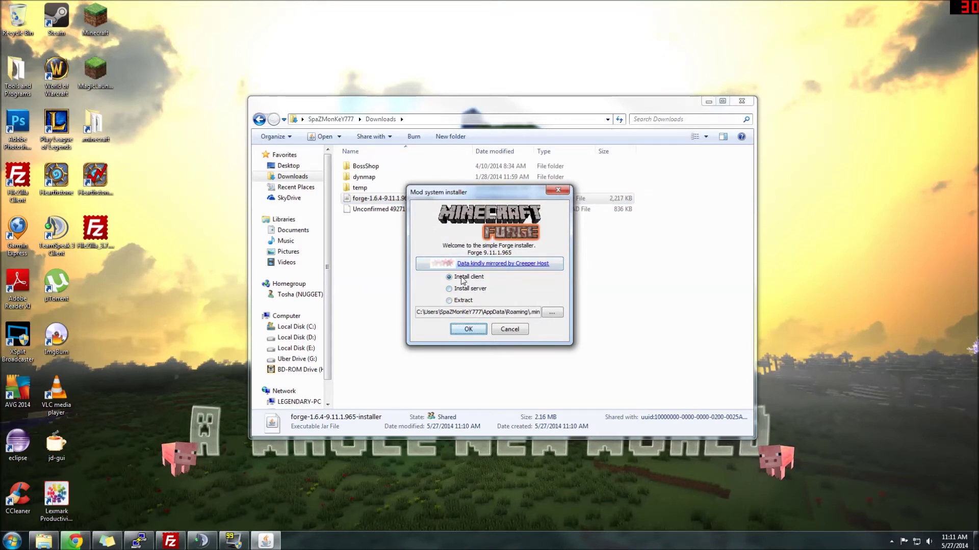
left_click(467, 330)
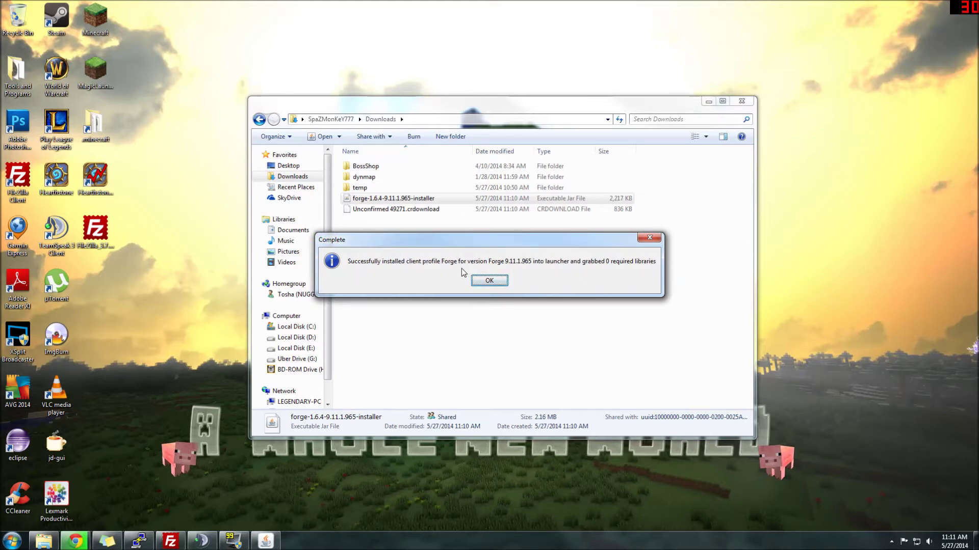
left_click(490, 279)
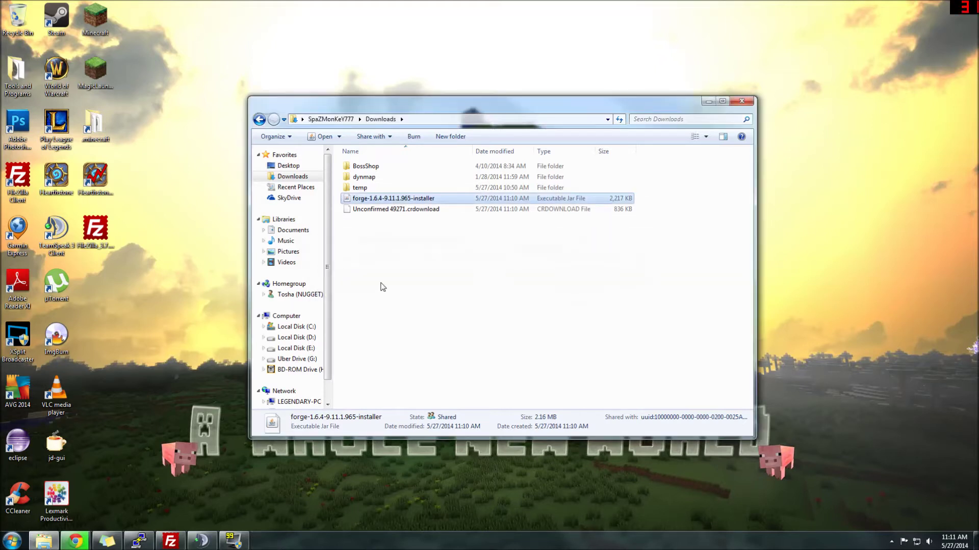
Step: Move the Forge installer out of the Downloads folder and minimize the folder window
left_click_drag(363, 198, 95, 69)
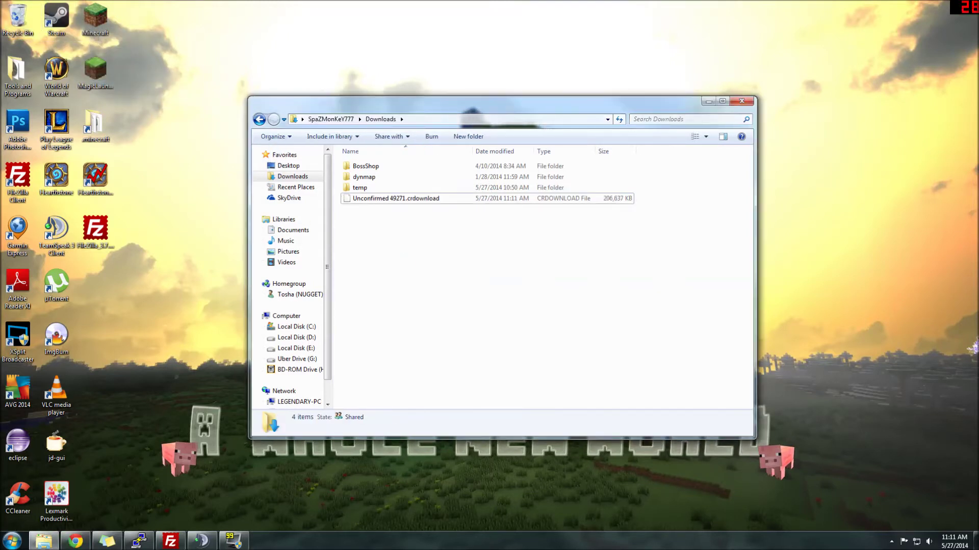
left_click(708, 102)
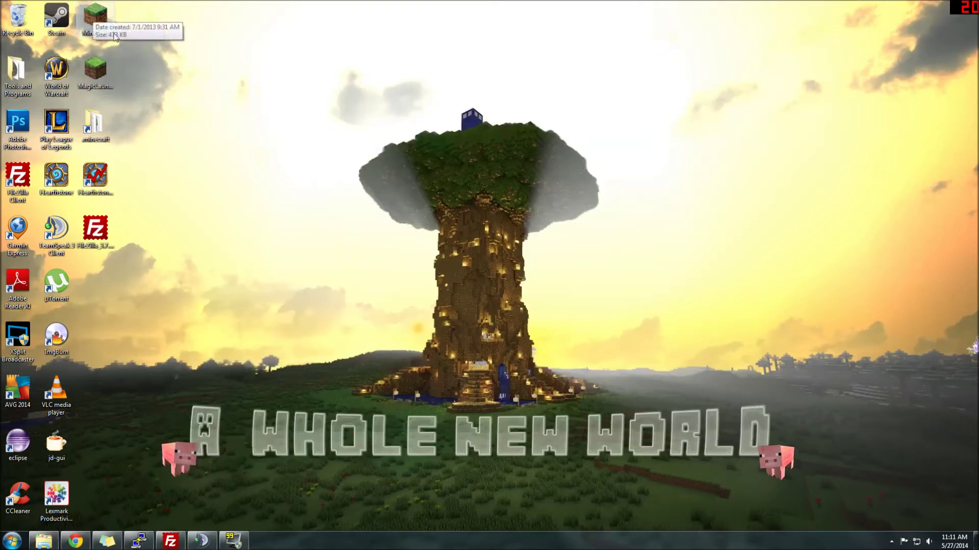
Step: Open the Minecraft launcher and start a new profile named Forge-1.6.4/Pixelmon
double_click(114, 34)
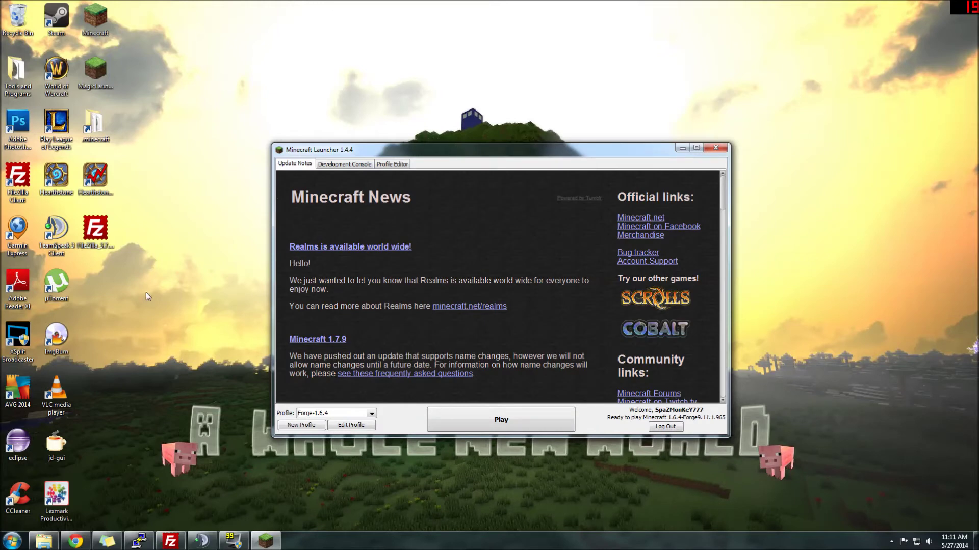
left_click_drag(394, 144, 376, 125)
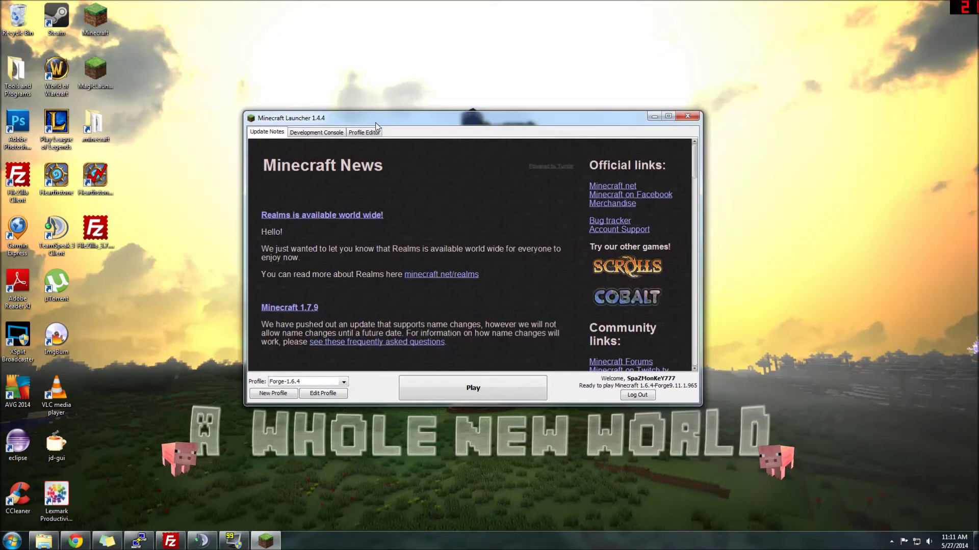
left_click(280, 394)
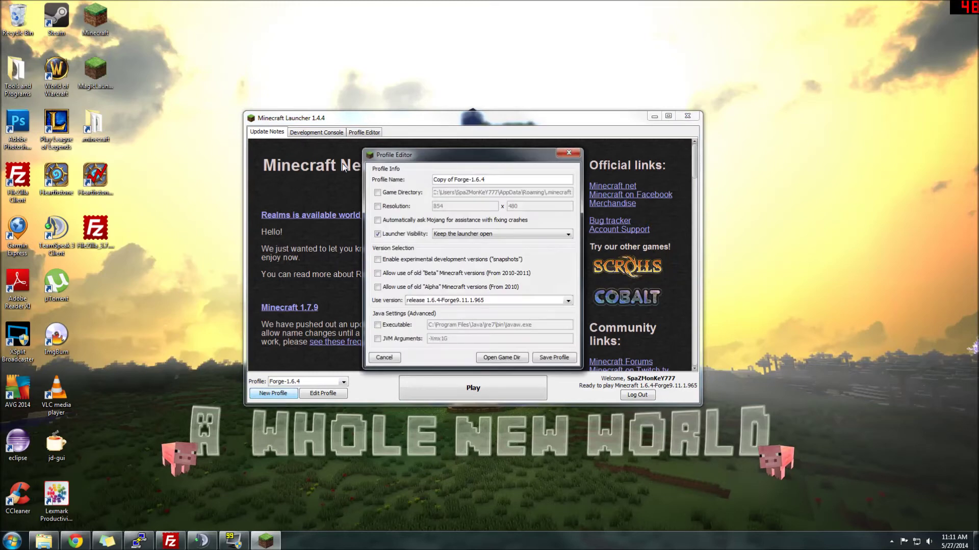
left_click_drag(486, 180, 420, 181)
type("F")
key("ctrl+a")
key("End")
Step: Choose release 1.6.4-Forge9.11.1.965 as the version for the new profile
left_click(411, 303)
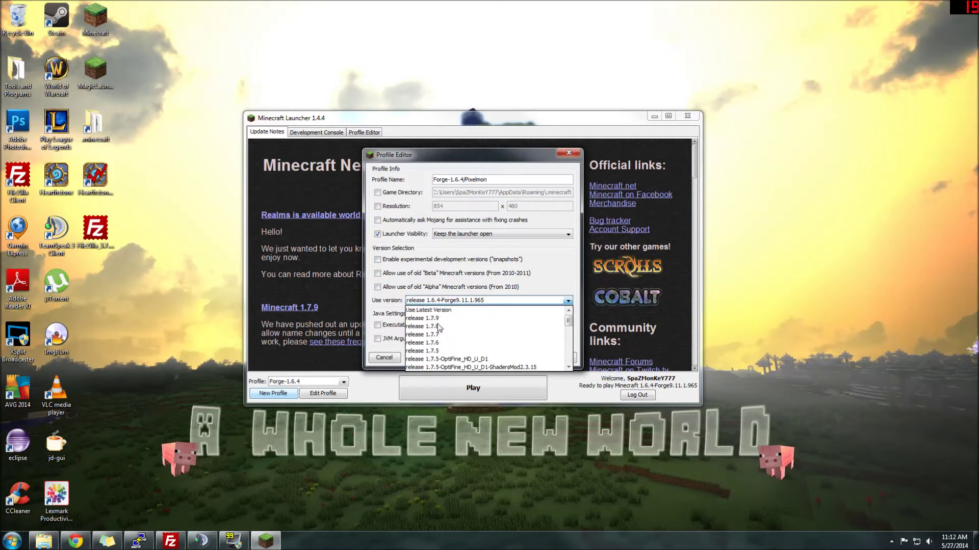
left_click(439, 309)
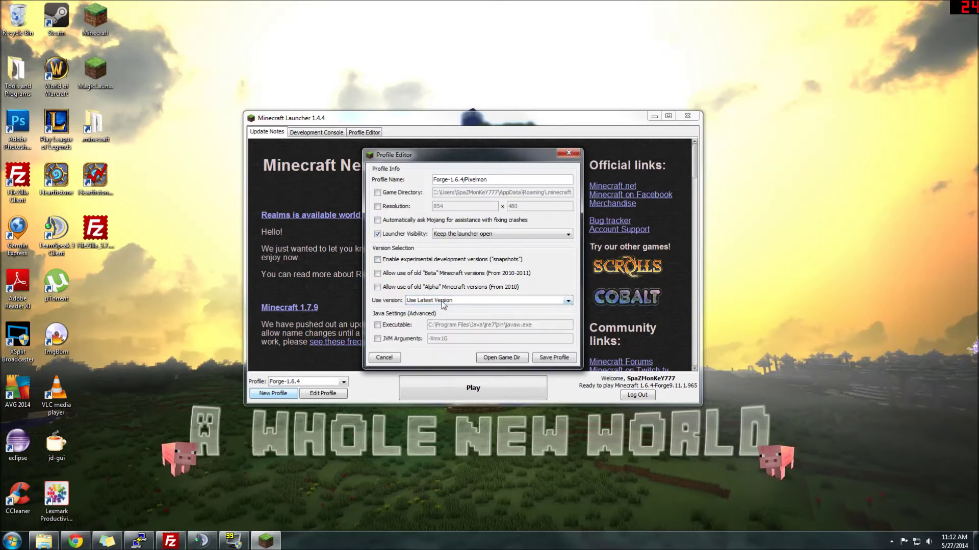
left_click(442, 302)
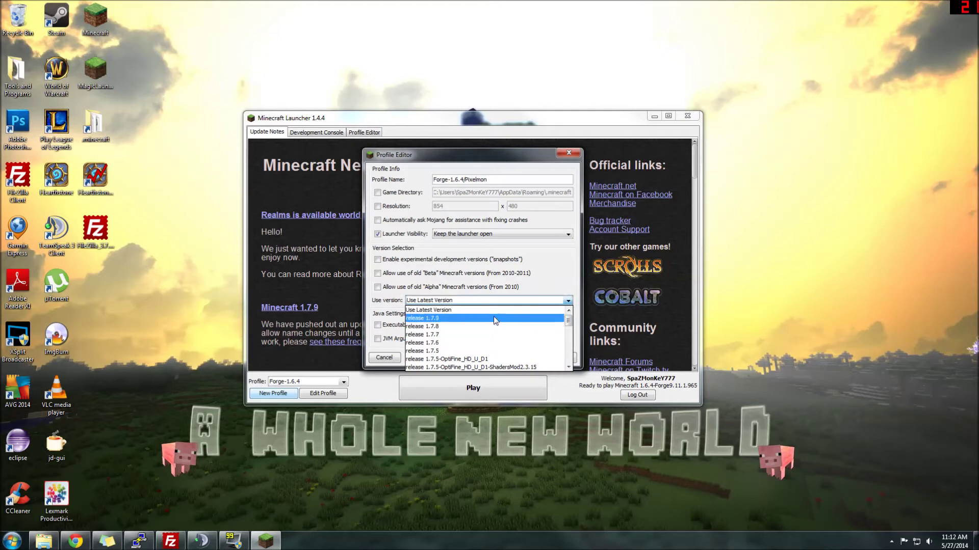
scroll(494, 317, "down", 1)
scroll(494, 320, "down", 4)
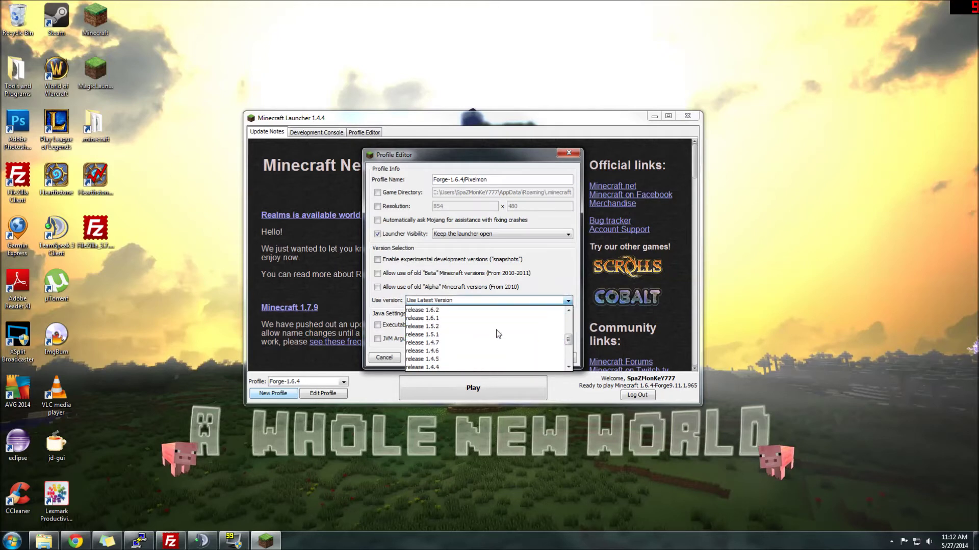
scroll(498, 333, "down", 4)
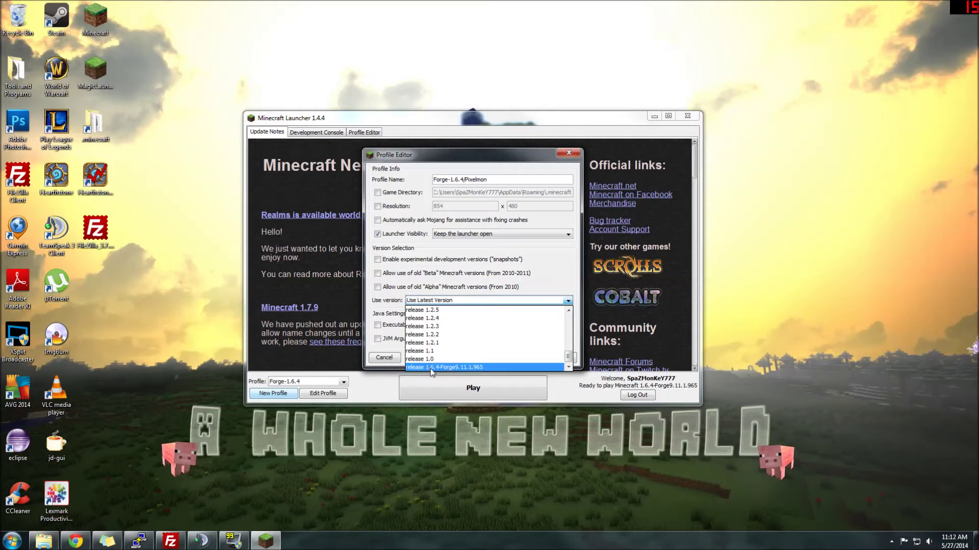
left_click(474, 367)
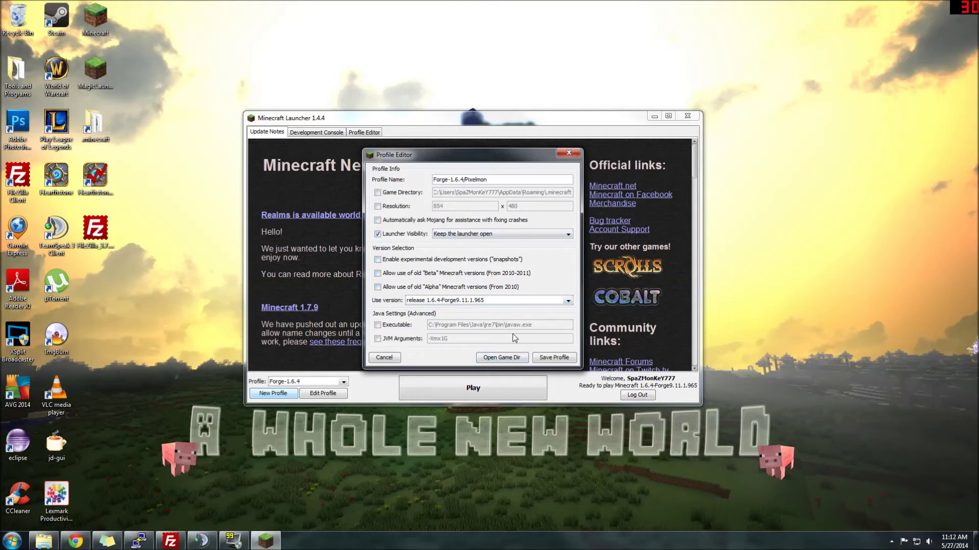
Step: Save the Forge-1.6.4/Pixelmon profile and launch the game with it
left_click(553, 358)
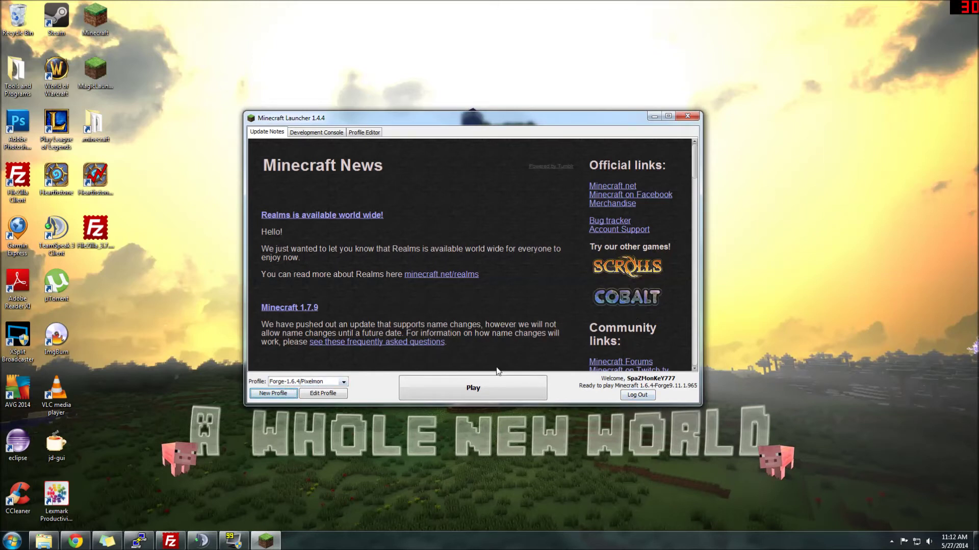
left_click(486, 392)
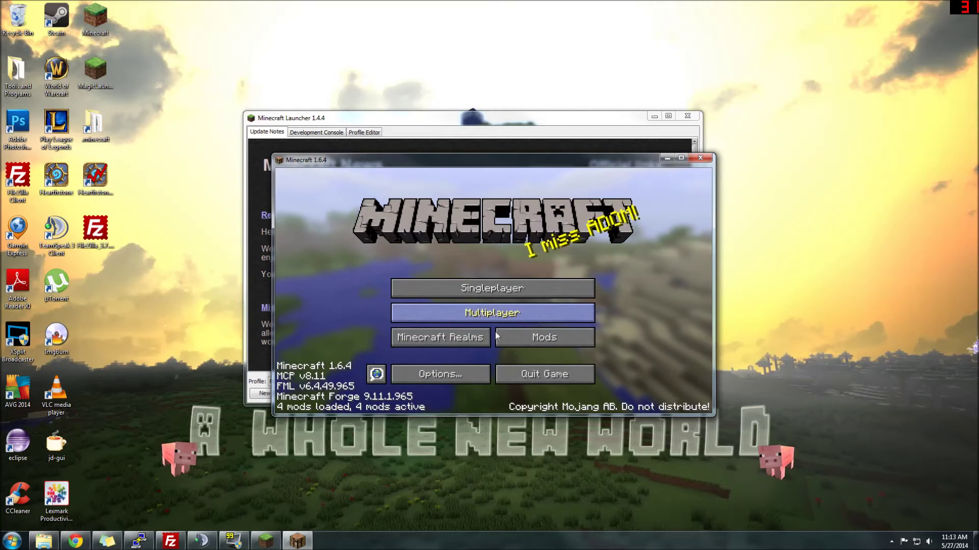
Step: Check the game's list of loaded mods and quit the game
left_click(527, 339)
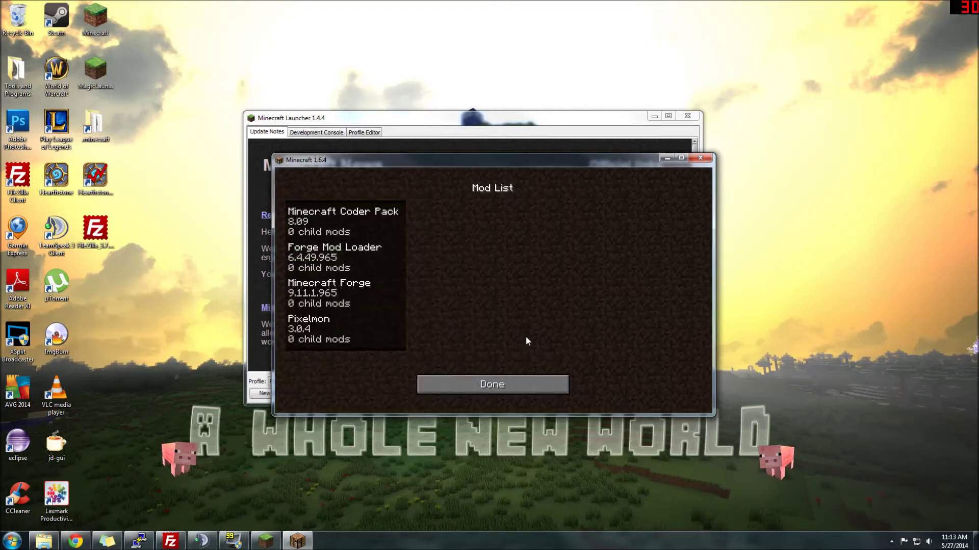
left_click(487, 384)
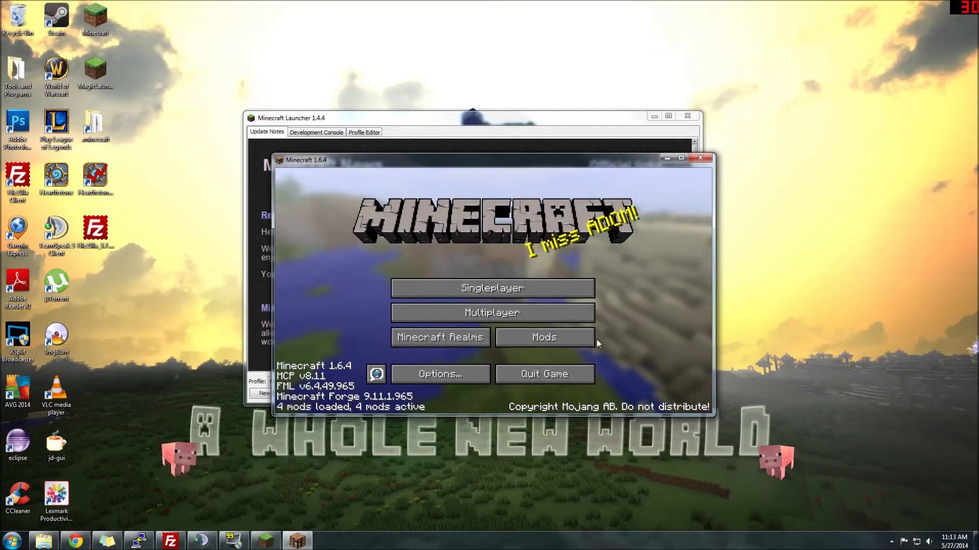
left_click(545, 374)
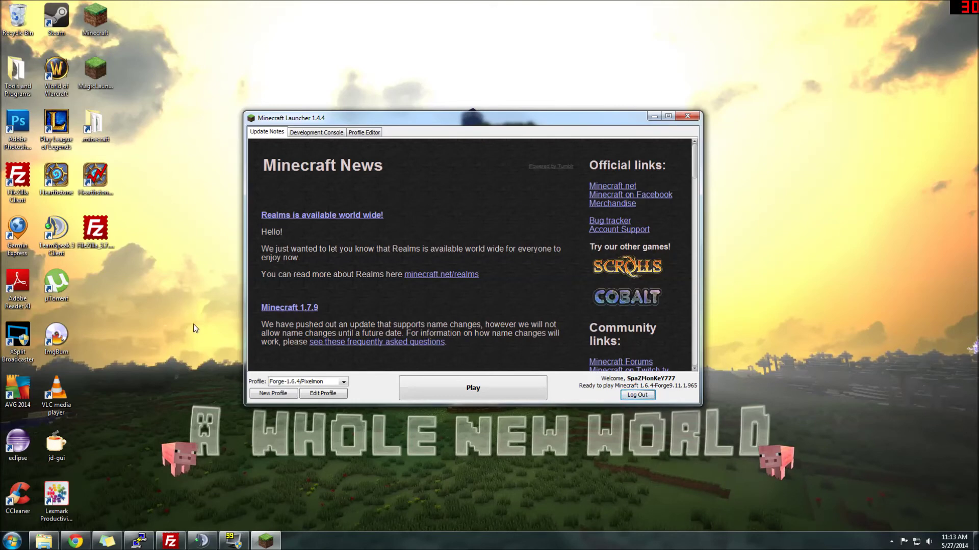
Step: Bring up the Downloads folder, move its window off the launcher and select the Pixelmon 3.0.4 archive
left_click(43, 542)
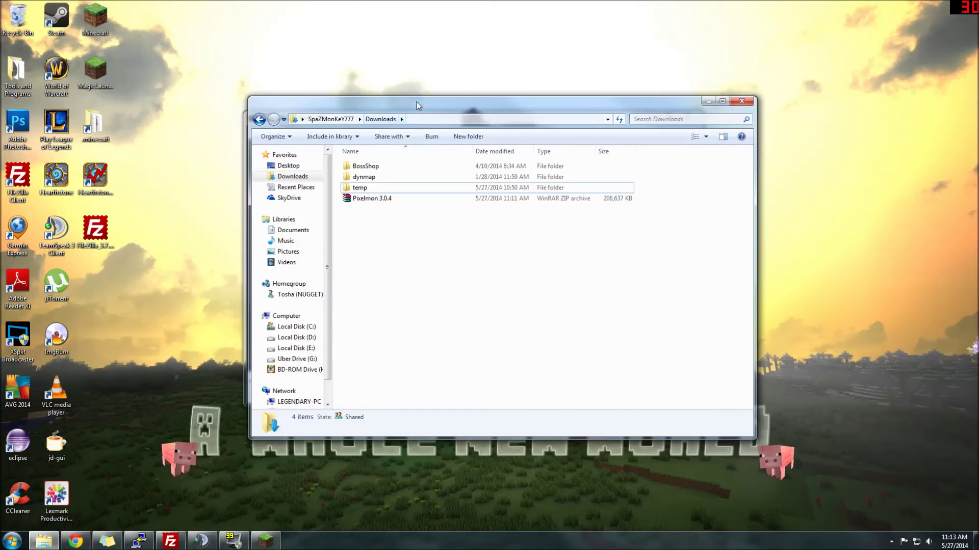
left_click_drag(417, 102, 595, 48)
left_click(548, 145)
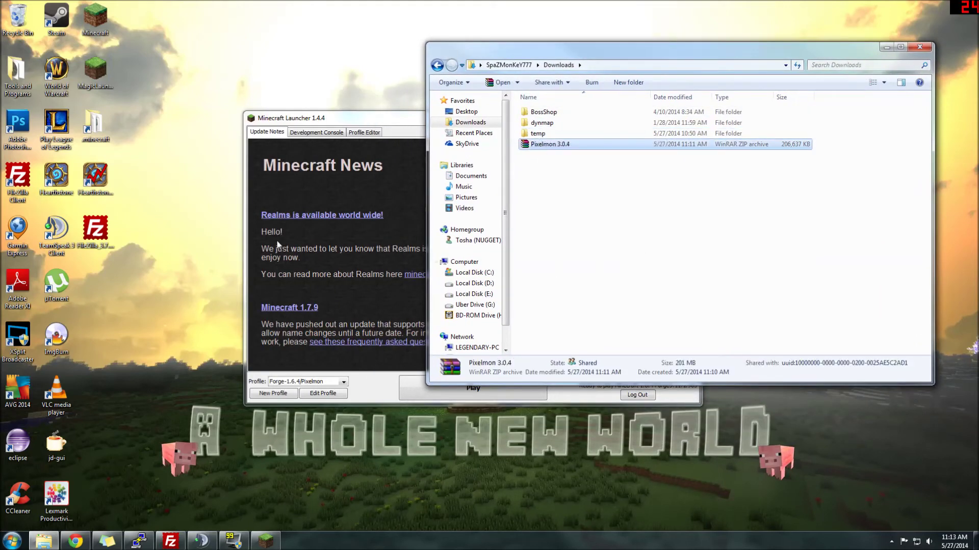
left_click(99, 124)
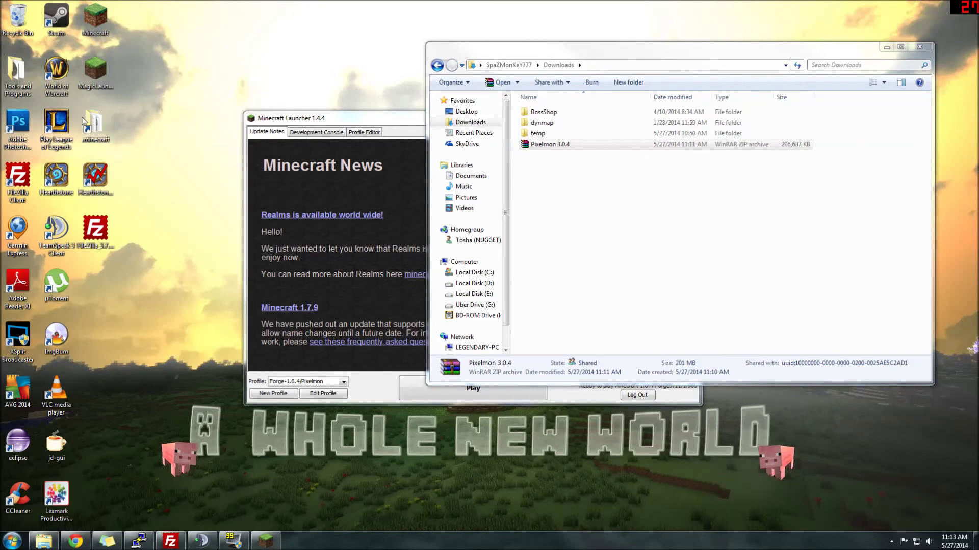
key("Return")
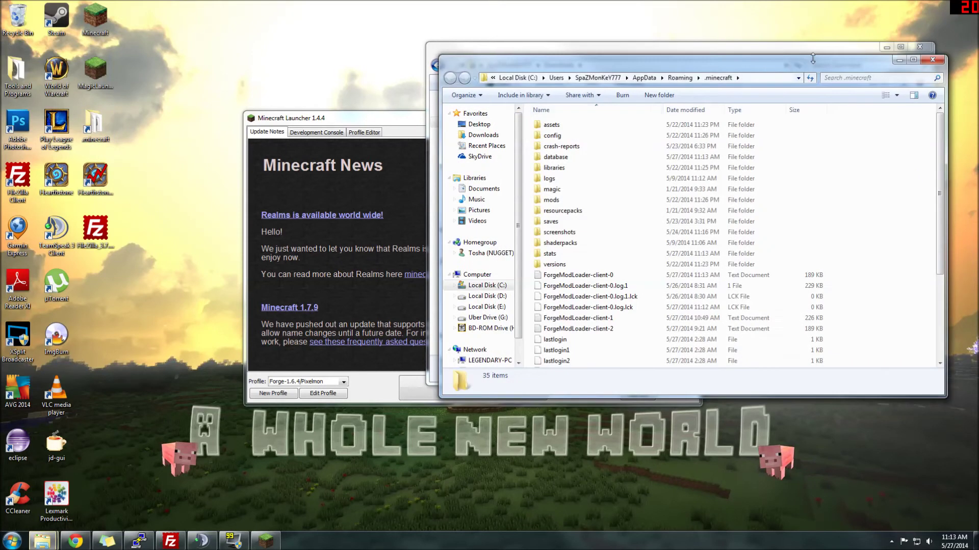
left_click(923, 55)
Step: Open the Roaming folder by searching Windows for %appdata%
left_click(13, 543)
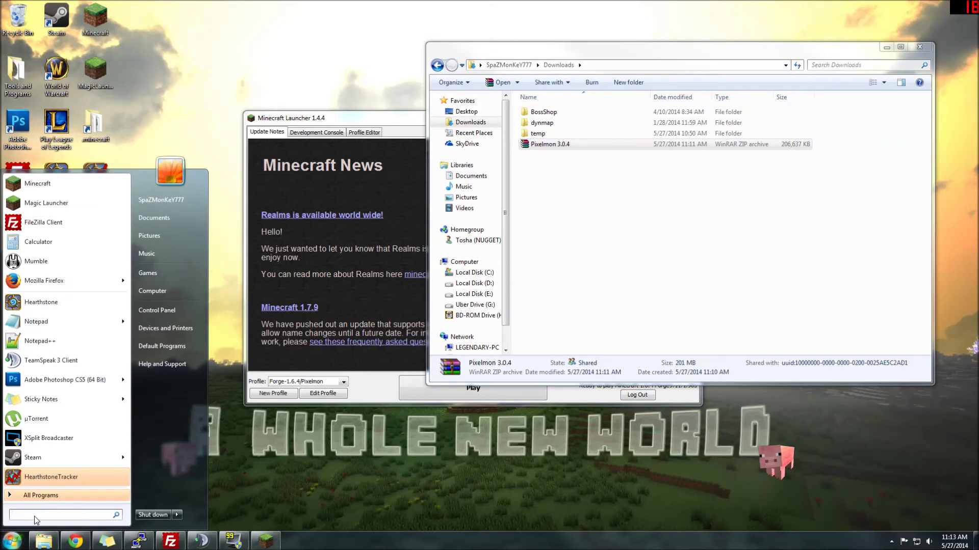
type("%app")
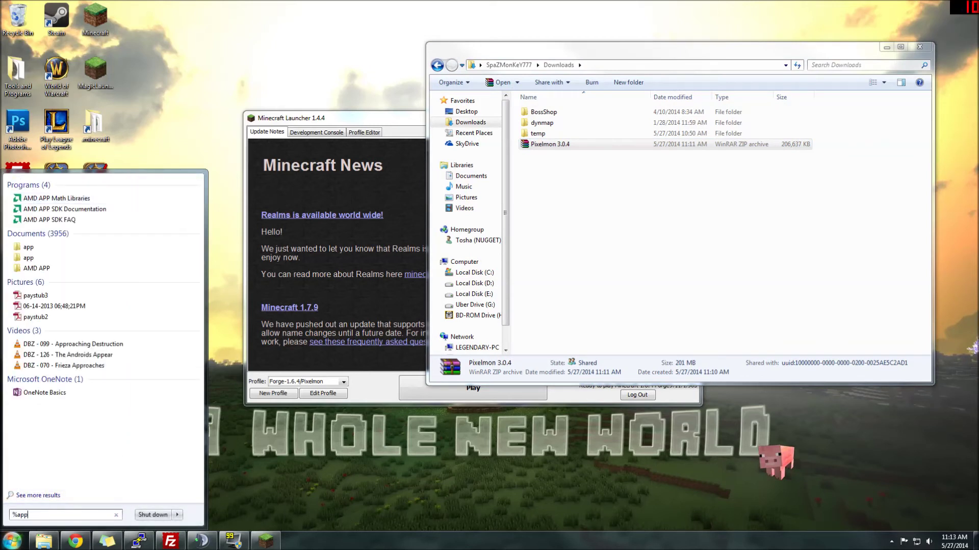
type("data")
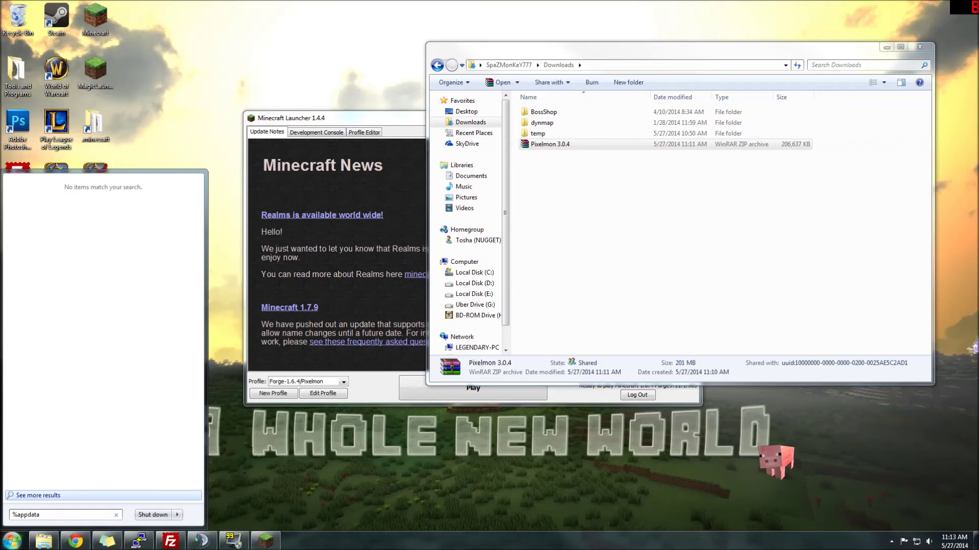
type("%")
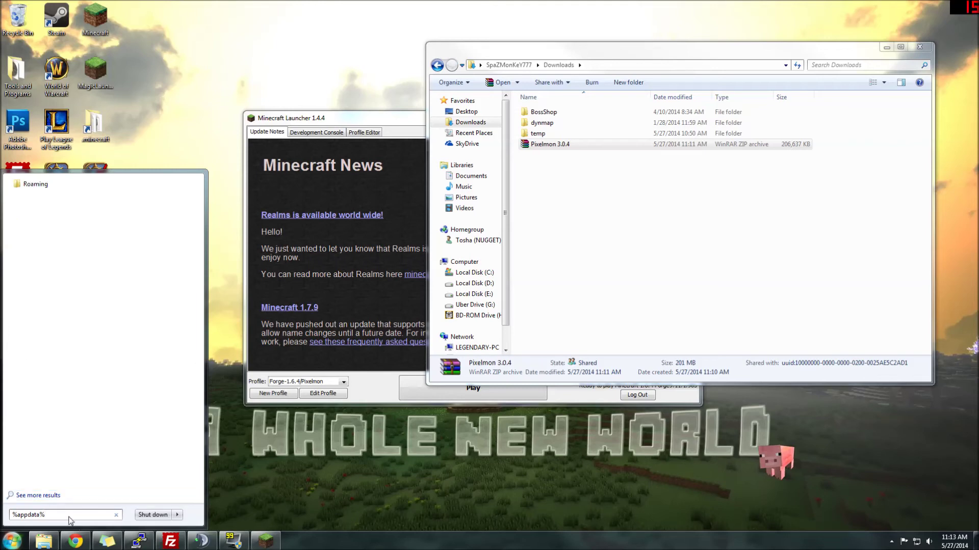
key("Return")
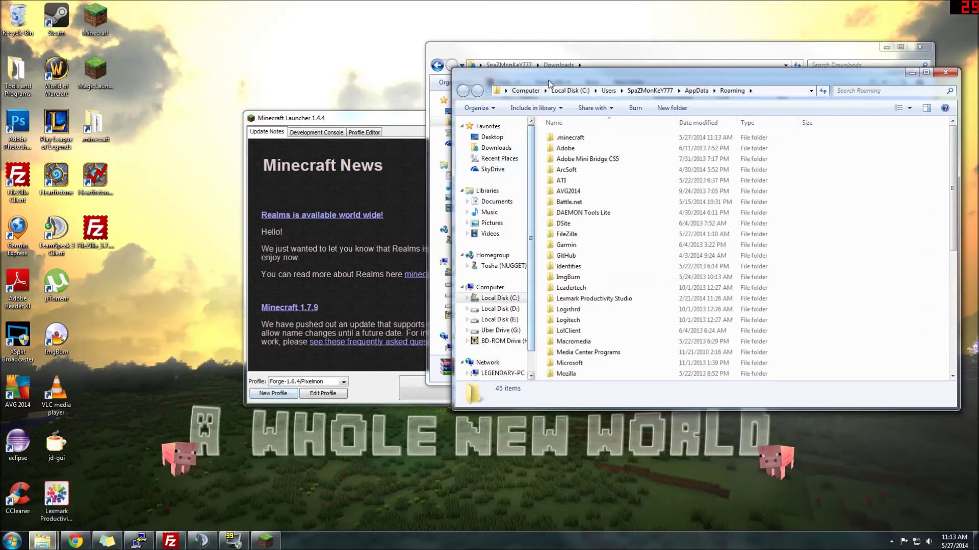
Step: Place the Roaming window beside Downloads and open the mods folder inside .minecraft
left_click_drag(552, 76, 183, 140)
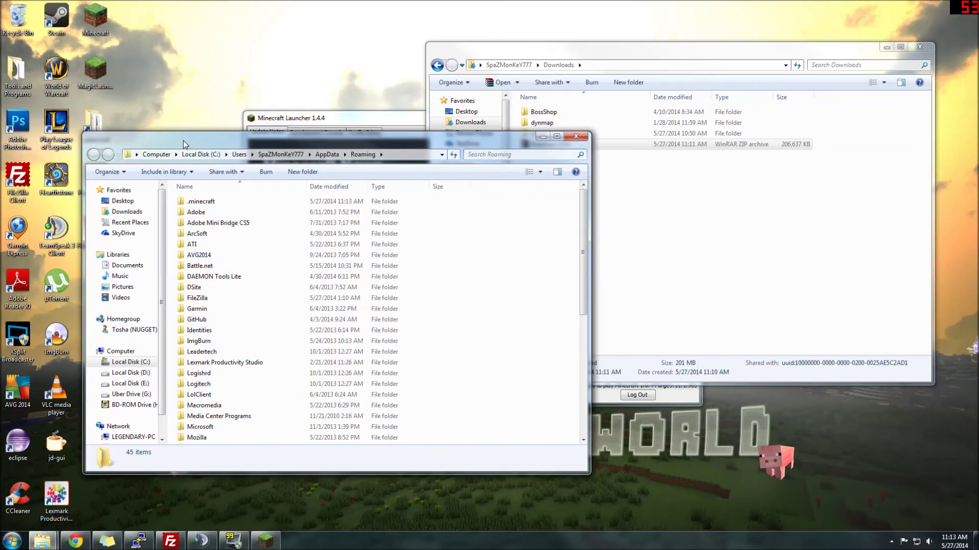
left_click(203, 204)
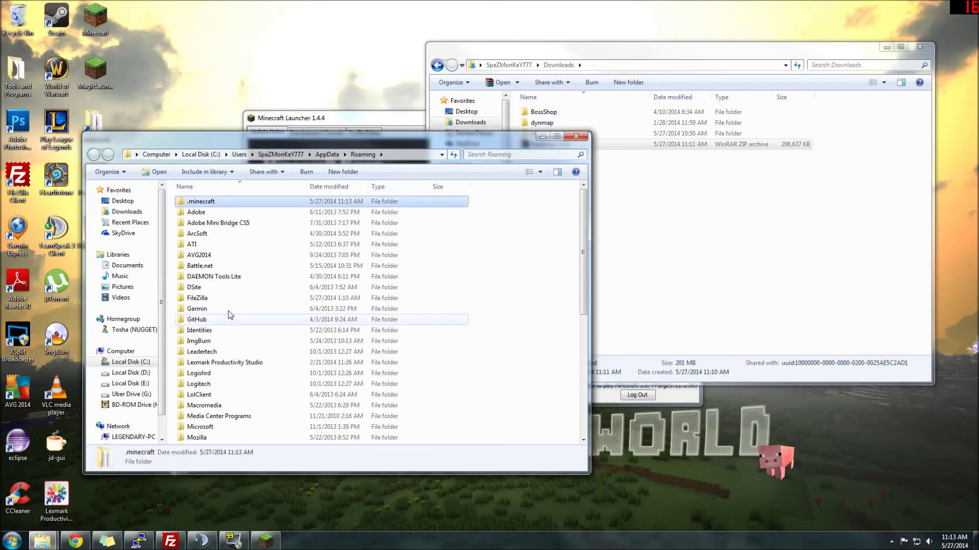
double_click(198, 204)
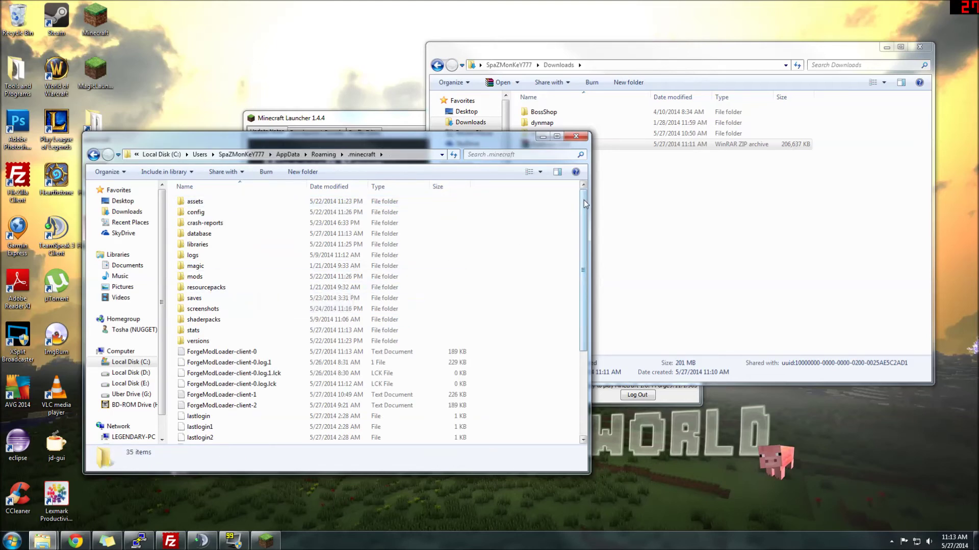
mouse_move(583, 200)
left_mouse_down()
mouse_move(589, 274)
mouse_move(592, 196)
left_mouse_up()
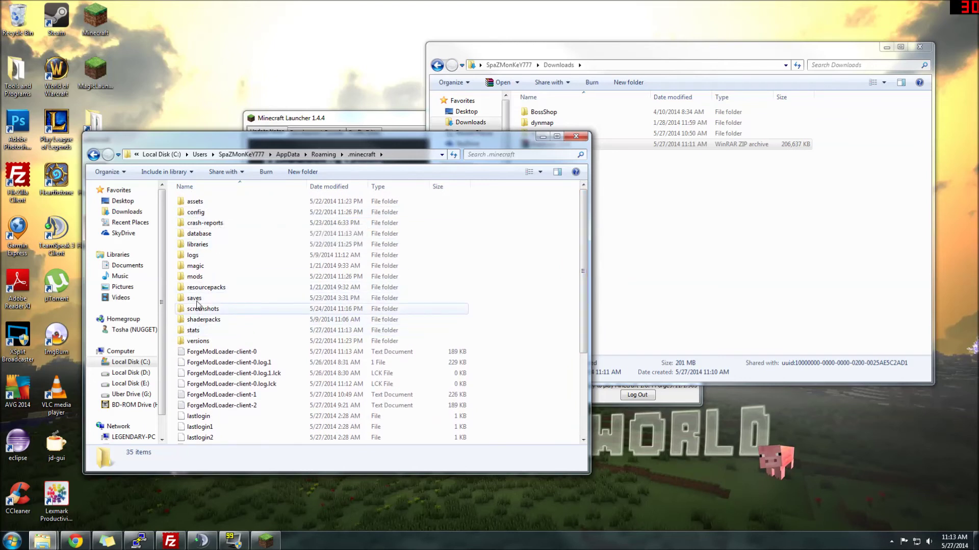
left_click(196, 276)
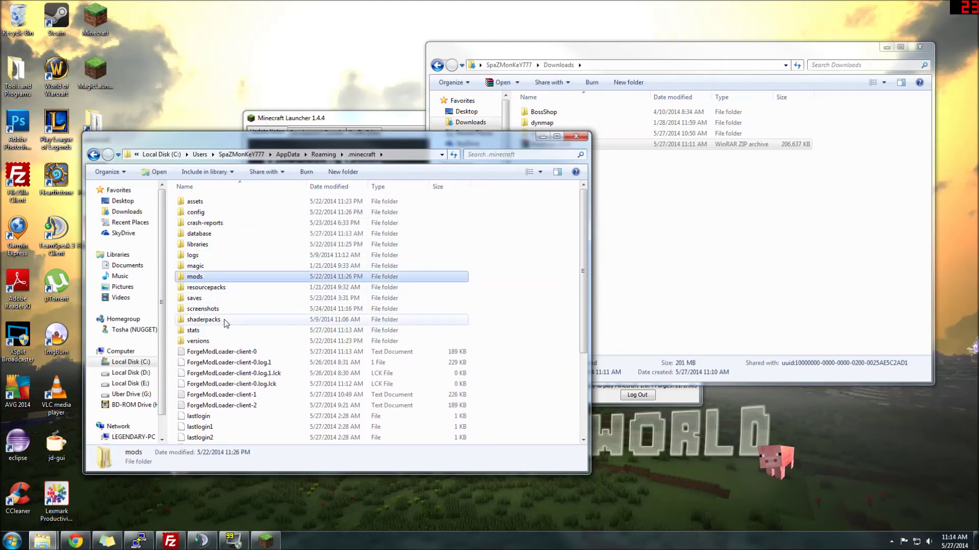
double_click(195, 277)
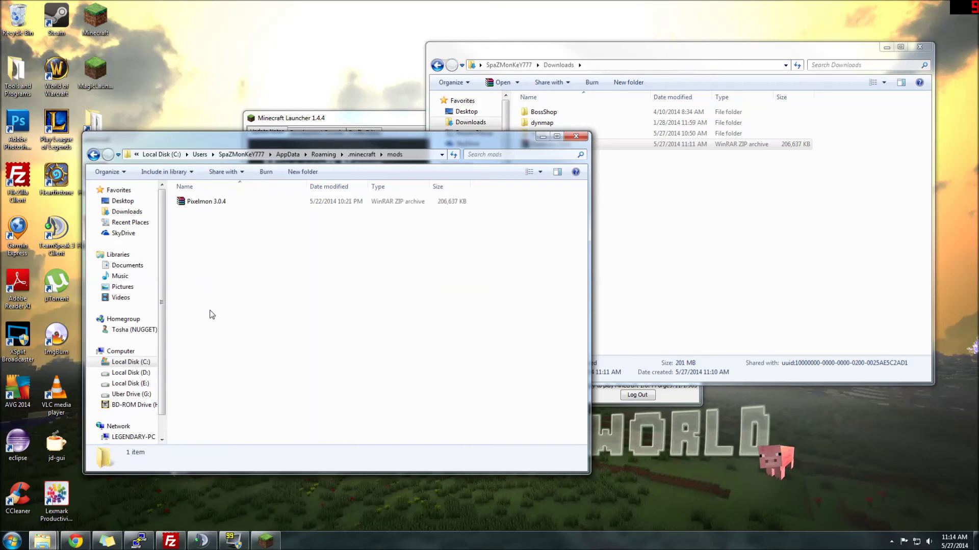
Step: Select the Pixelmon 3.0.4 archive in Downloads, return to the mods folder and close both folder windows
left_click(641, 204)
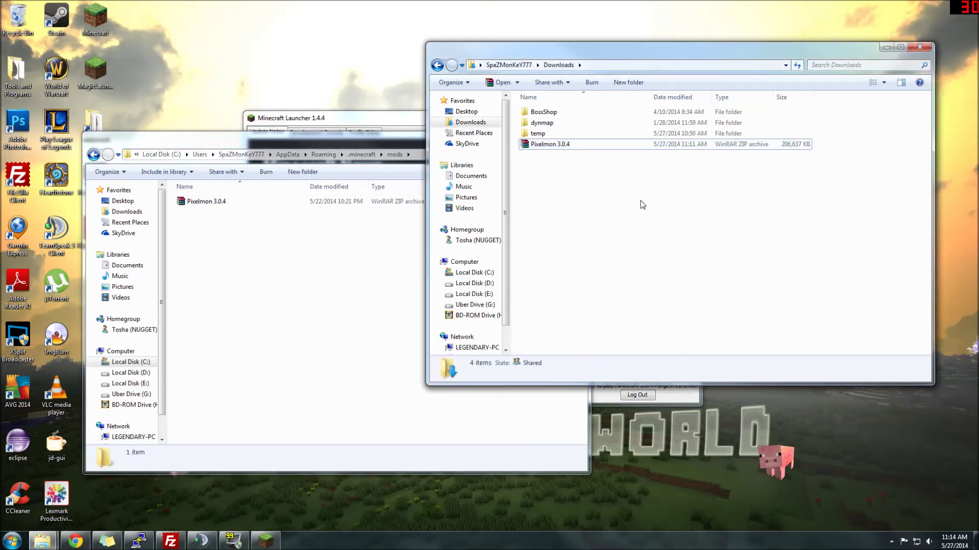
left_click(541, 146)
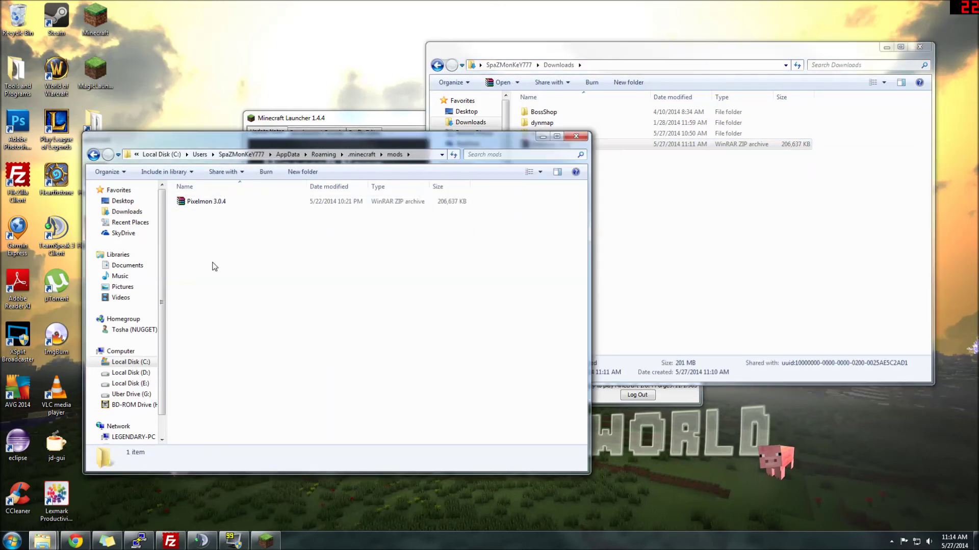
left_click(212, 265)
left_click(576, 136)
left_click(920, 47)
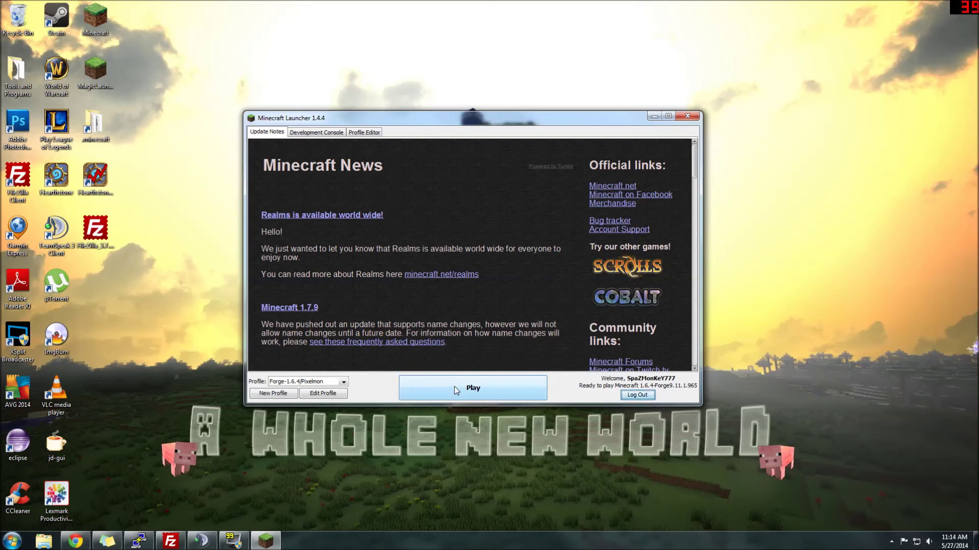
Step: Launch the game with the Forge-1.6.4/Pixelmon profile and check its mod list for Pixelmon 3.0.4
left_click(455, 387)
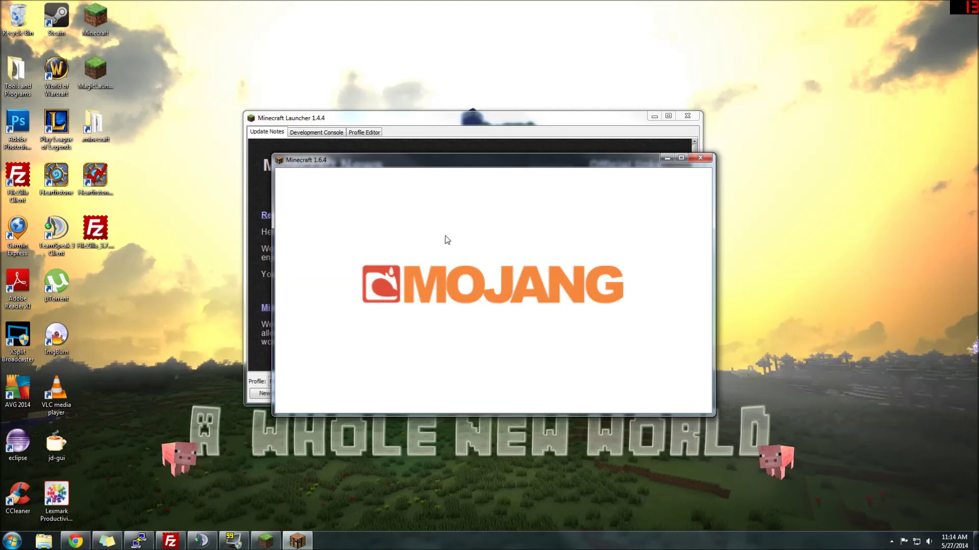
left_click_drag(449, 160, 459, 4)
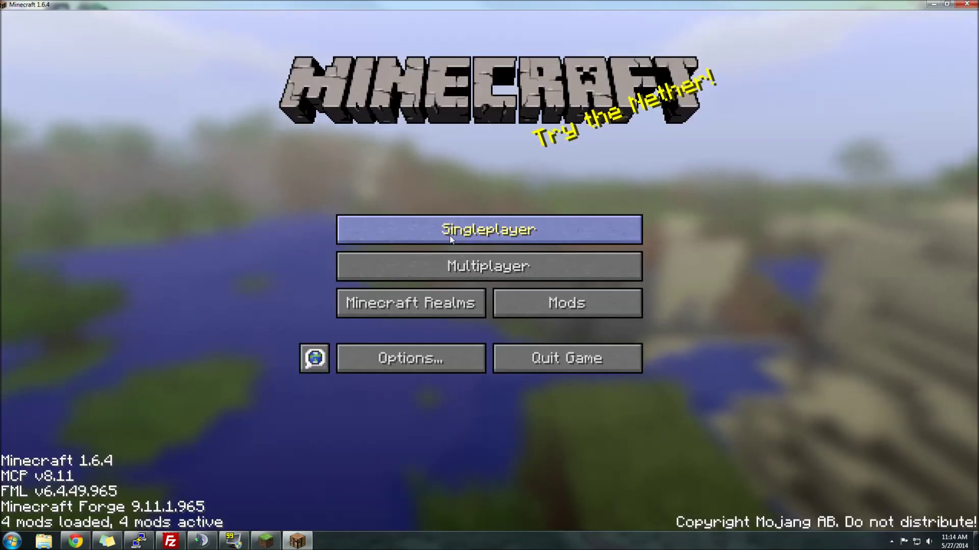
double_click(459, 4)
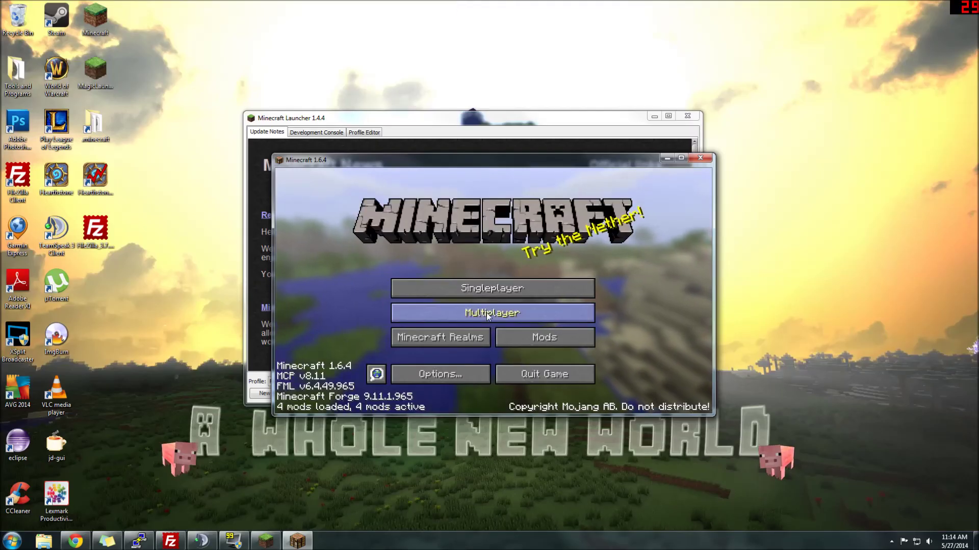
left_click(518, 340)
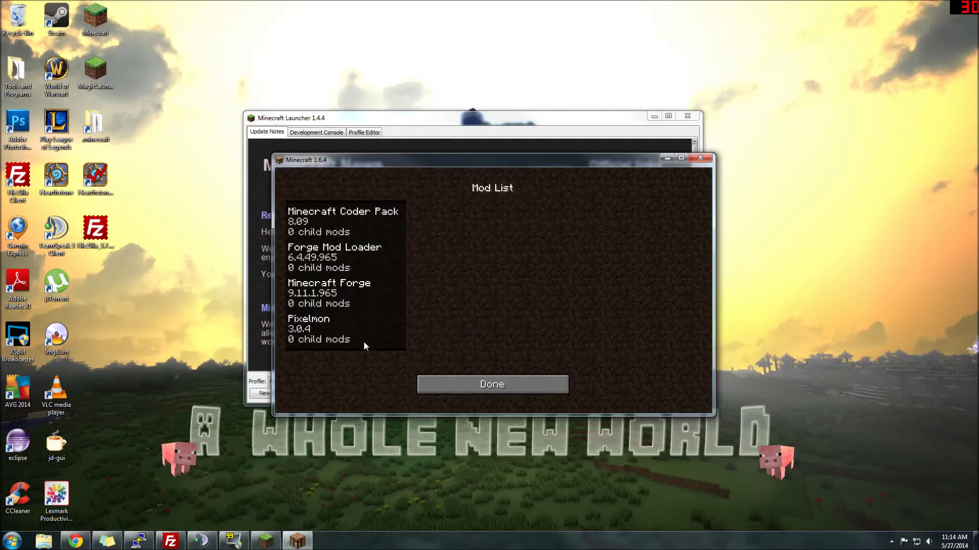
left_click(455, 381)
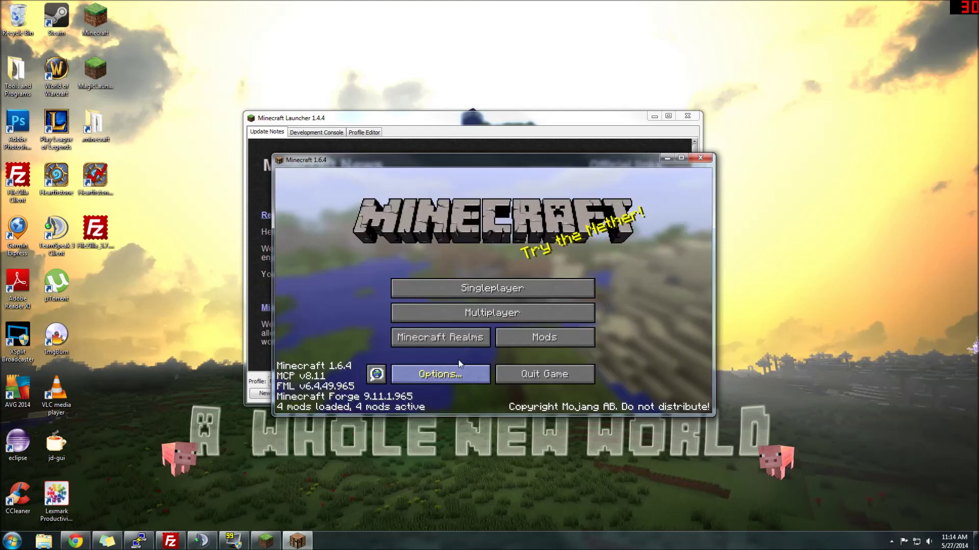
Step: Join the multiplayer server at pixel.awnw.net and open the in-game chat
left_click(468, 318)
left_click(439, 308)
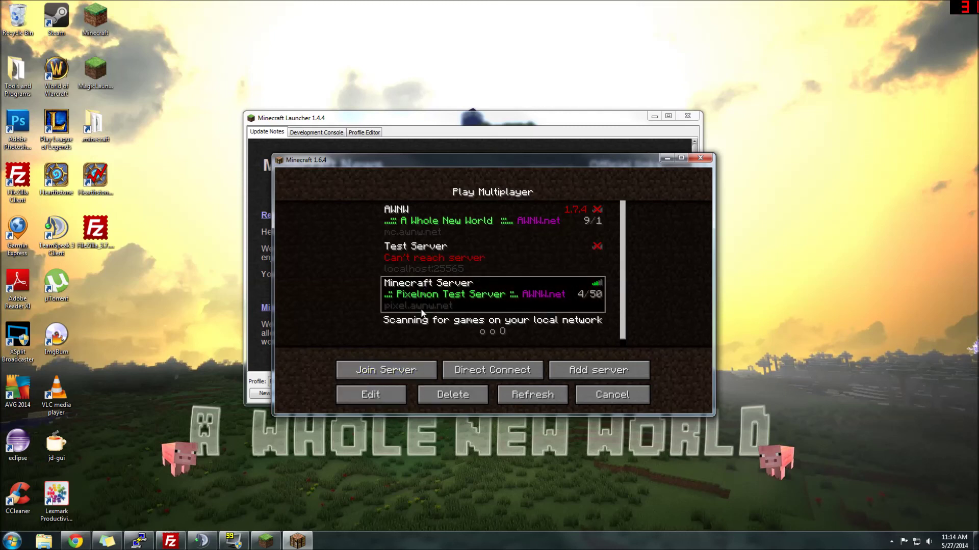
left_click(396, 374)
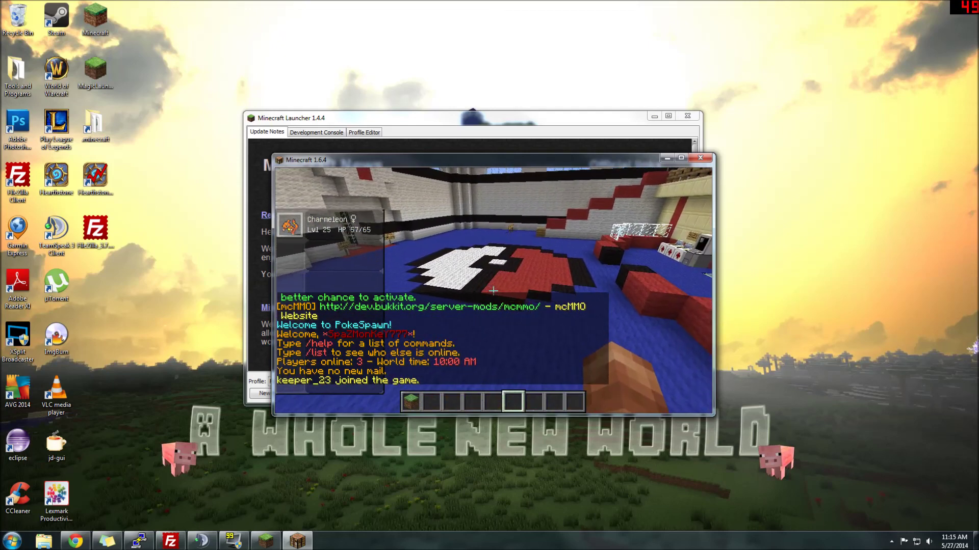
key("t")
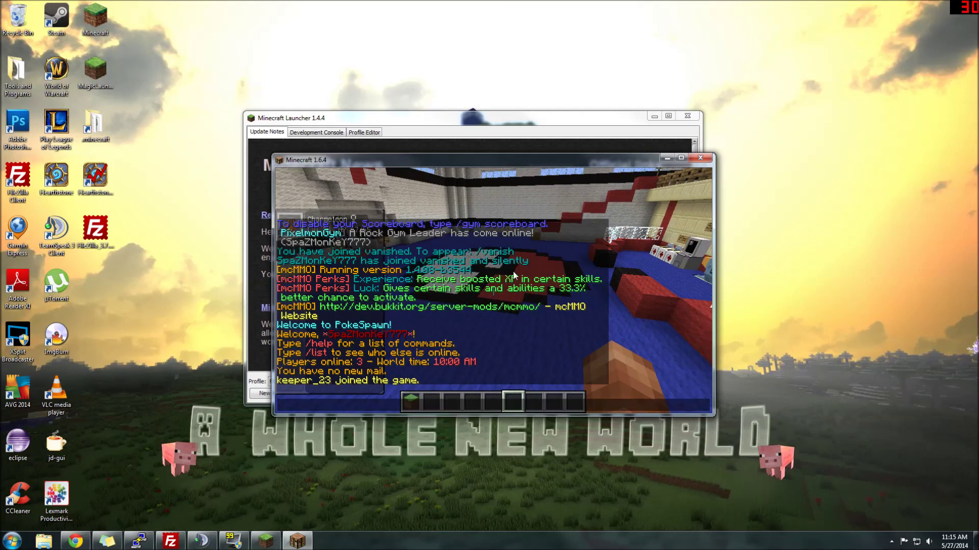